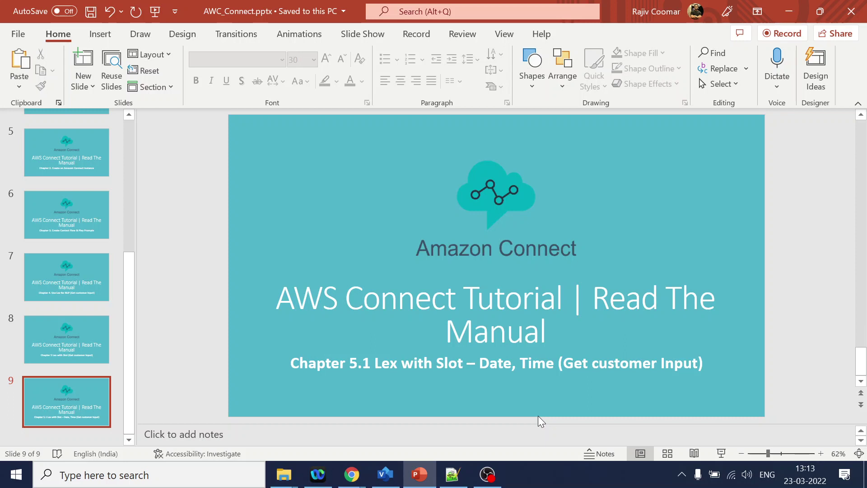
Review the date-request and time-request steps in the Visio call flow diagram.
click(385, 474)
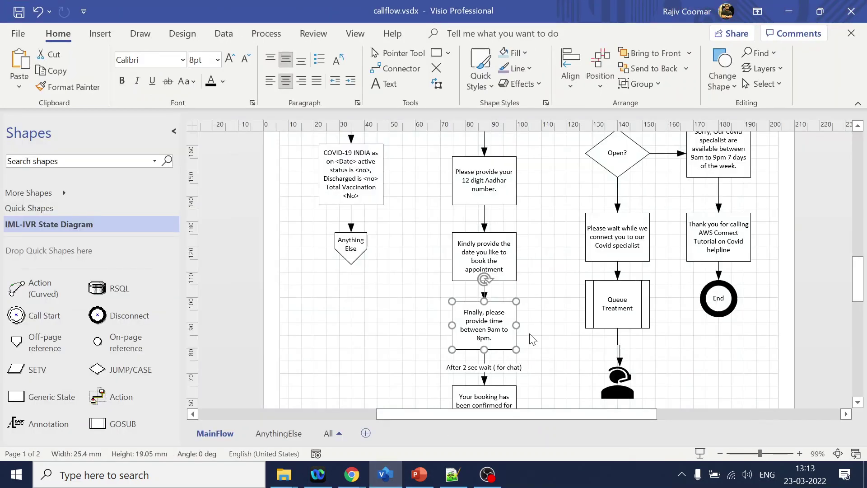
click(484, 261)
click(493, 325)
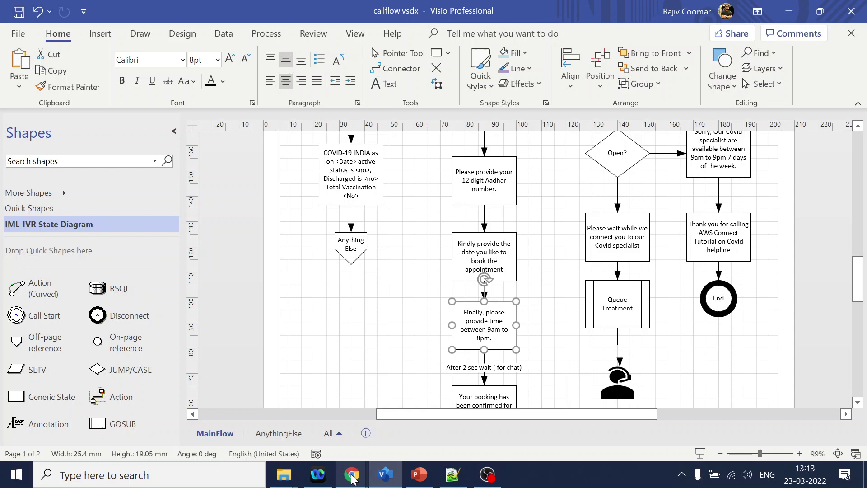
Switch to Chrome and bring up the Amazon Lex bots list.
mouse_move(352, 477)
click(329, 429)
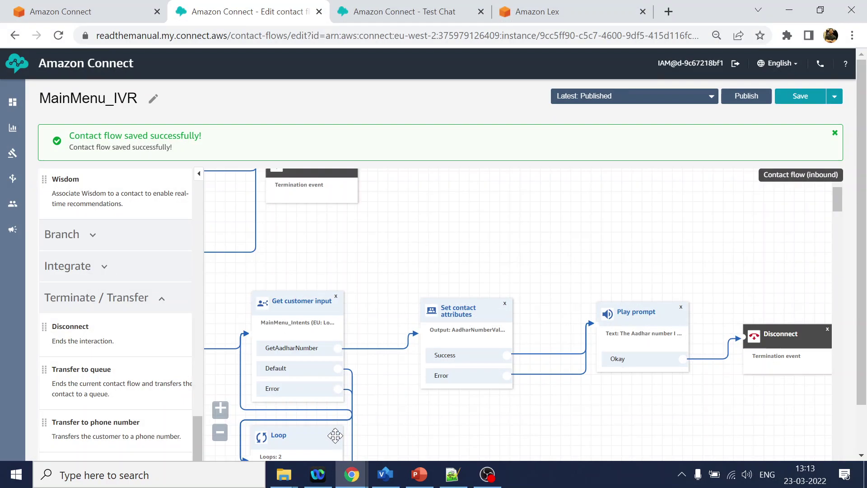
click(532, 13)
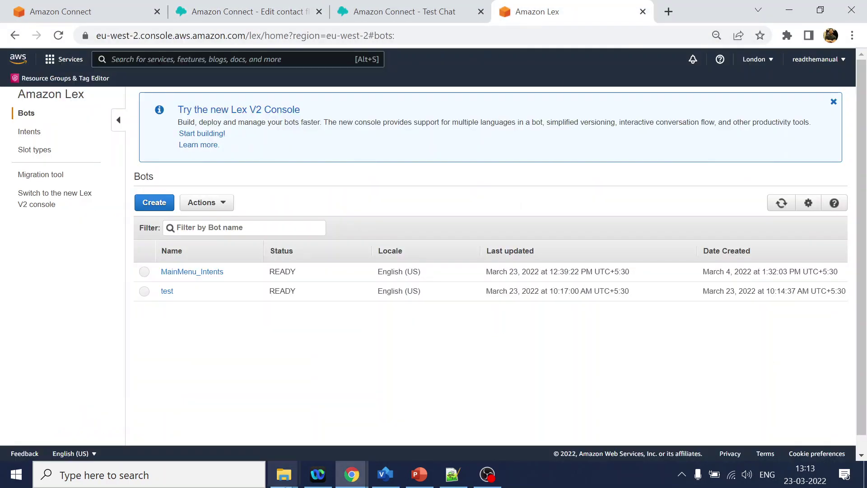
Start a custom bot named DateandTime in English (US) with output voice None.
click(159, 207)
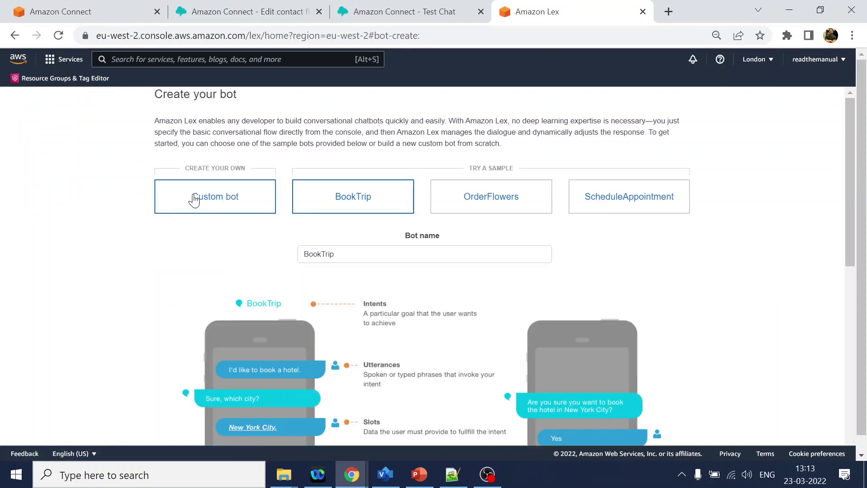
click(215, 197)
click(393, 250)
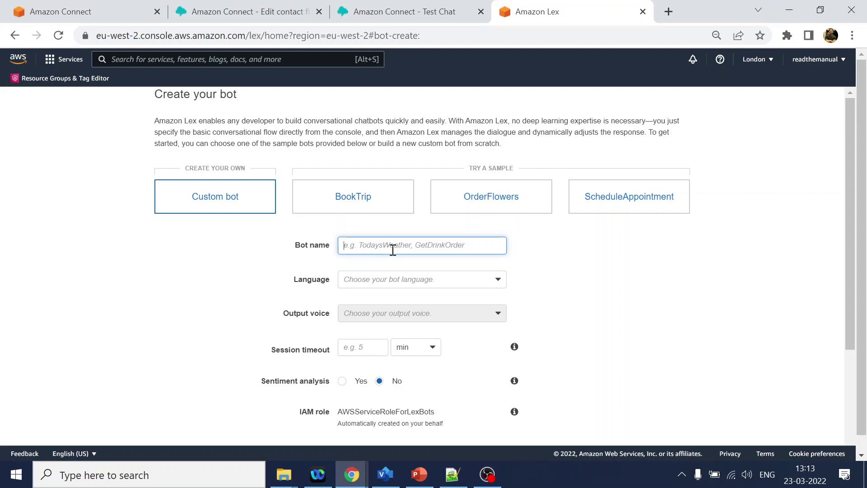
text(Date)
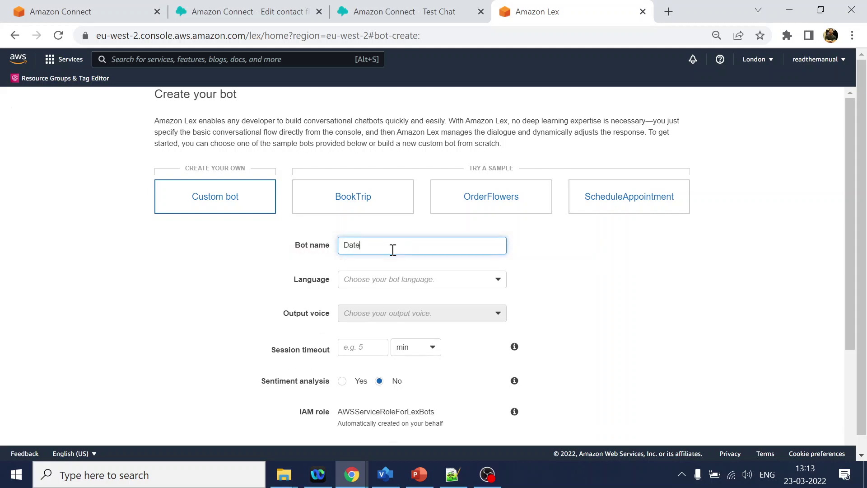
text(andTime)
click(423, 282)
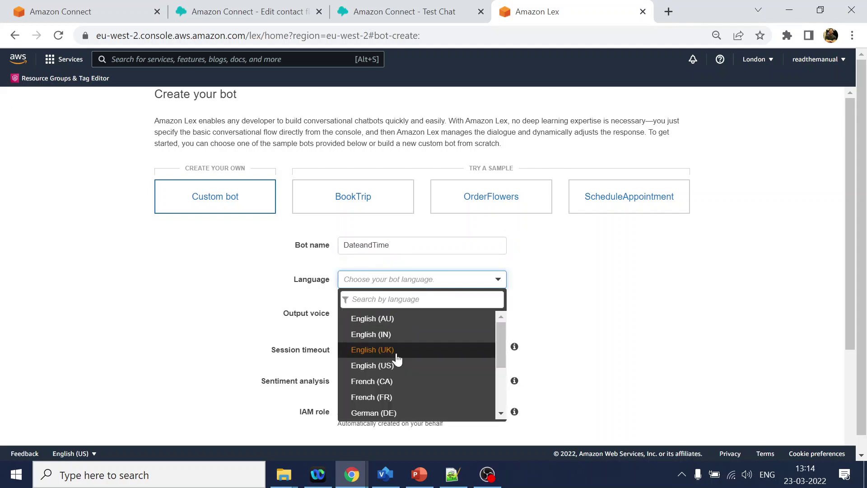
click(395, 365)
click(422, 319)
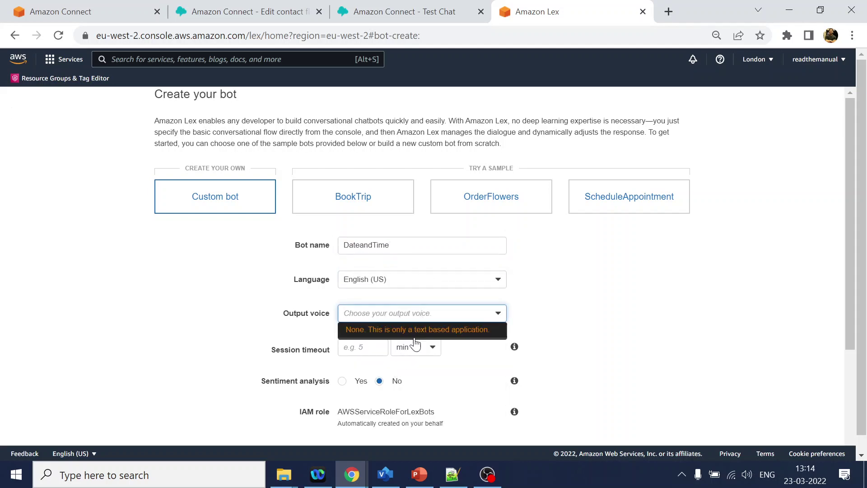
click(451, 331)
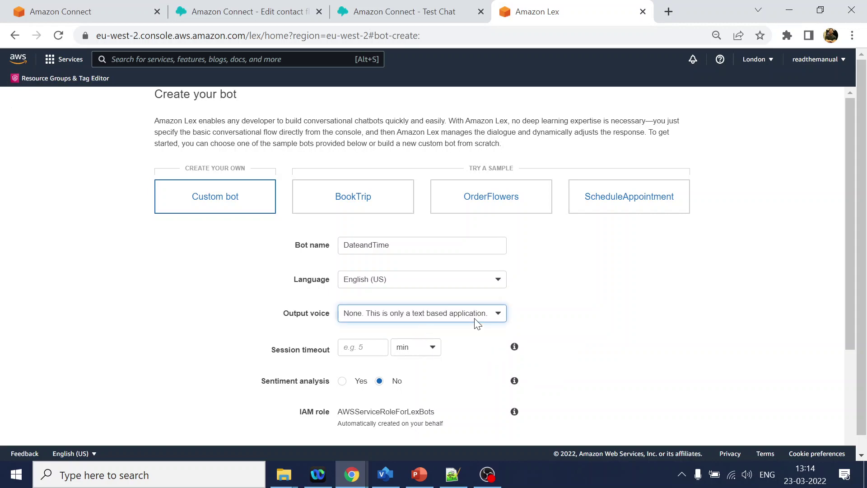
Set a 5-minute session timeout and COPPA to No, then create the bot.
scroll(598, 310, down, 3)
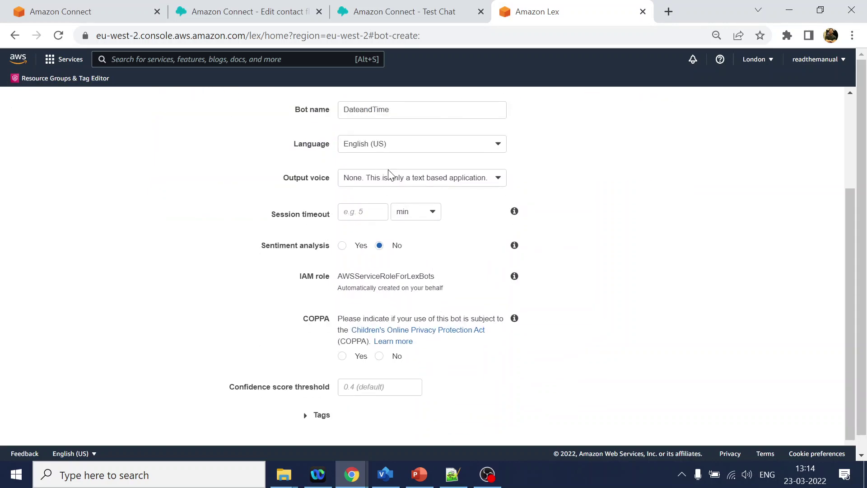
scroll(412, 209, up, 3)
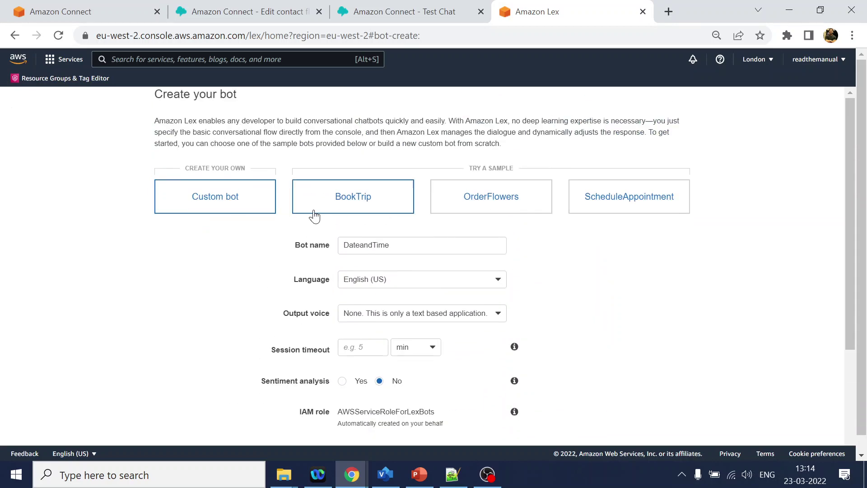
scroll(333, 227, down, 3)
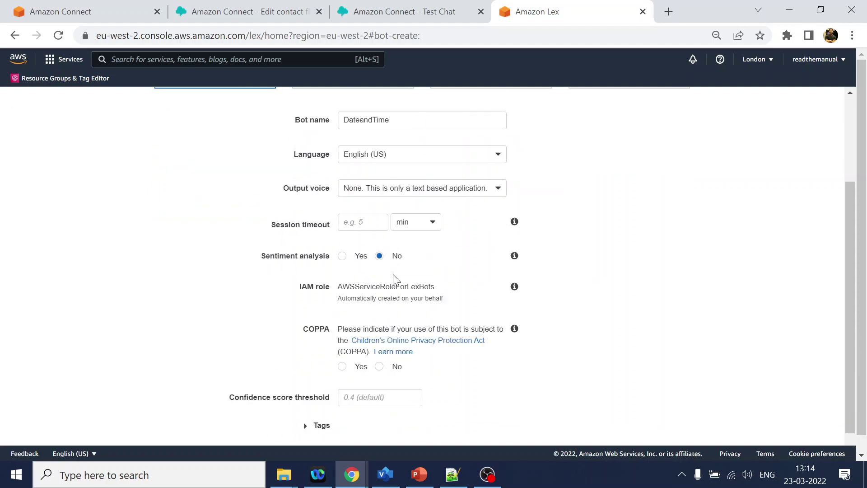
click(359, 215)
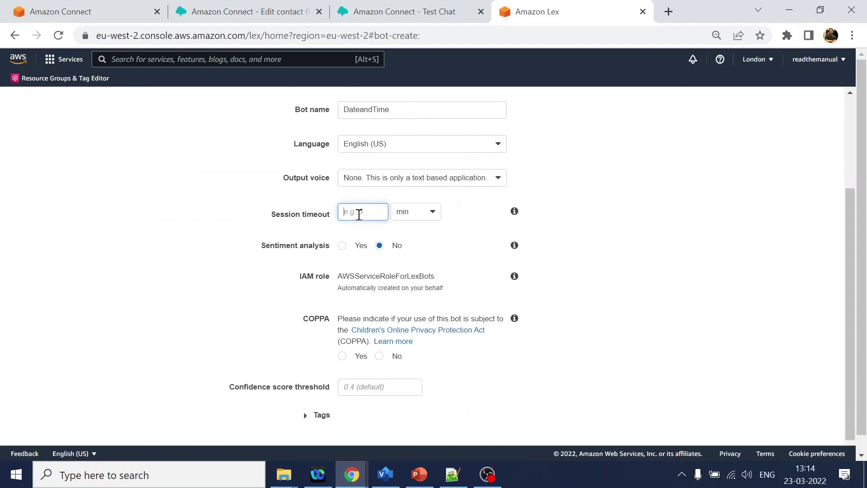
text(5)
click(686, 276)
scroll(520, 316, down, 1)
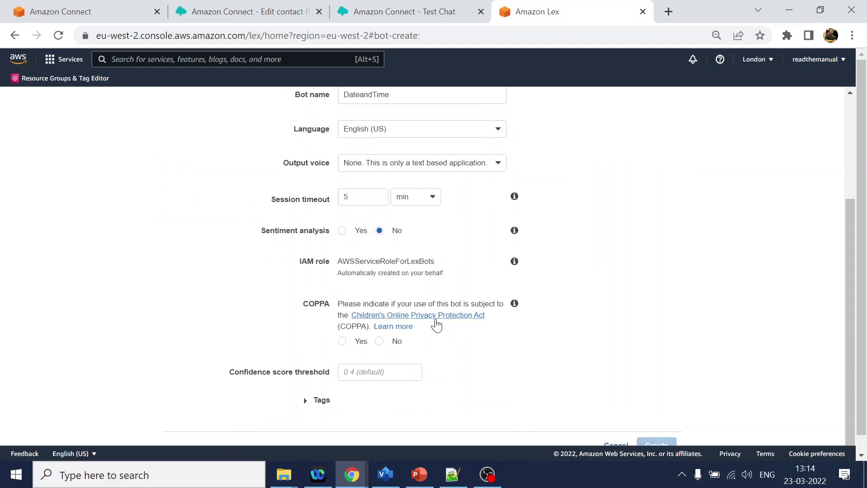
click(379, 341)
scroll(624, 360, down, 1)
click(656, 429)
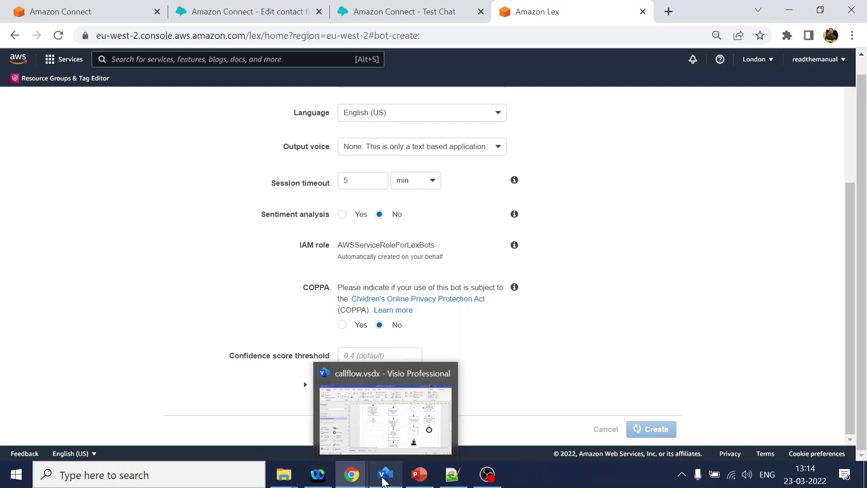
Re-check the date-request step in the call flow diagram, then return to Amazon Lex.
click(383, 481)
click(482, 255)
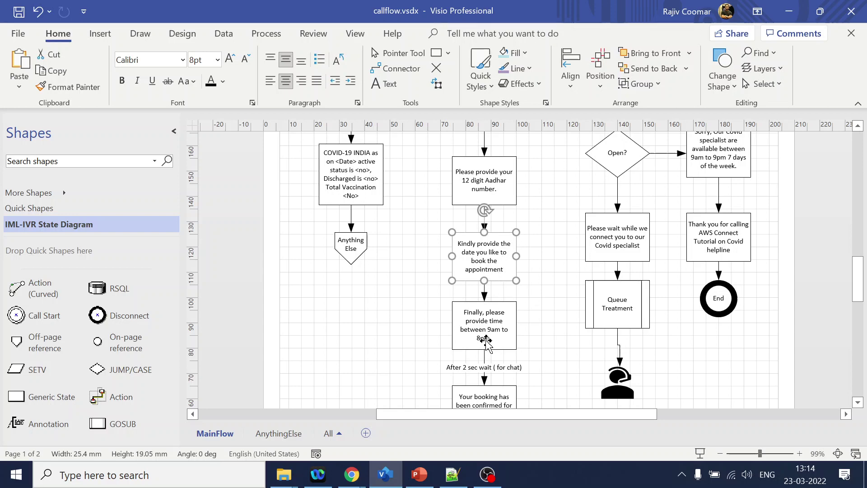
key(alt+Tab)
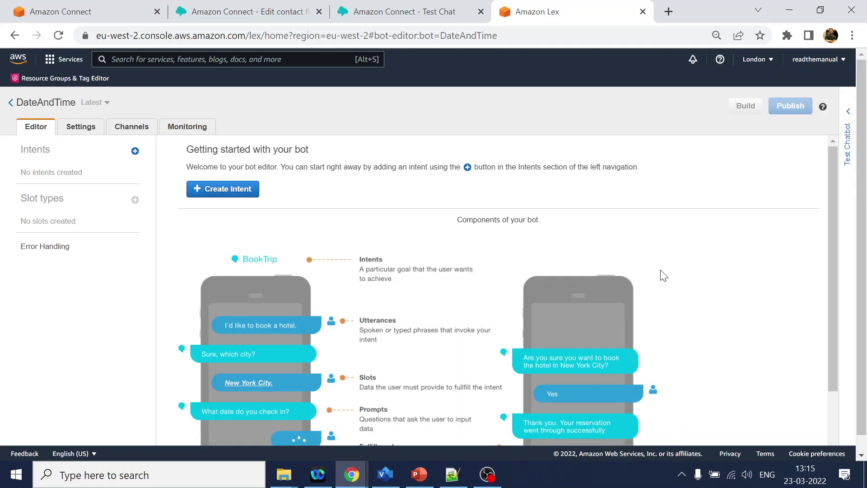
Create a brand-new intent named GetDate in the DateAndTime bot.
click(230, 190)
click(349, 162)
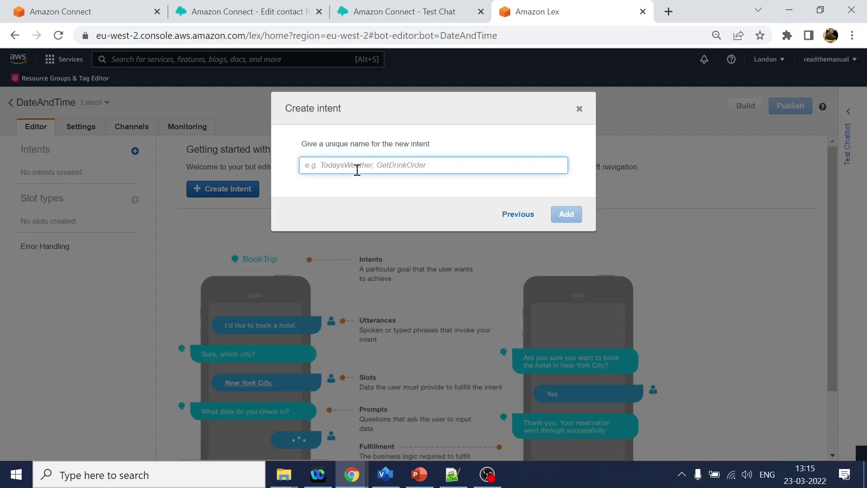
text(GetDate)
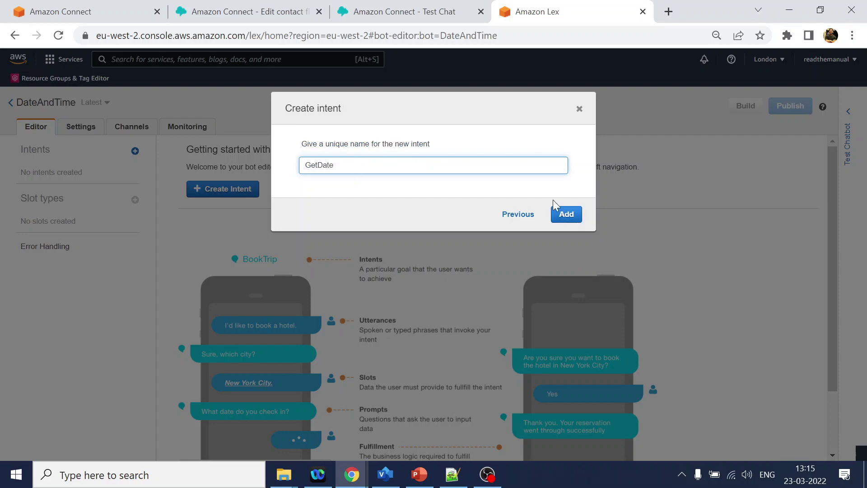
click(570, 215)
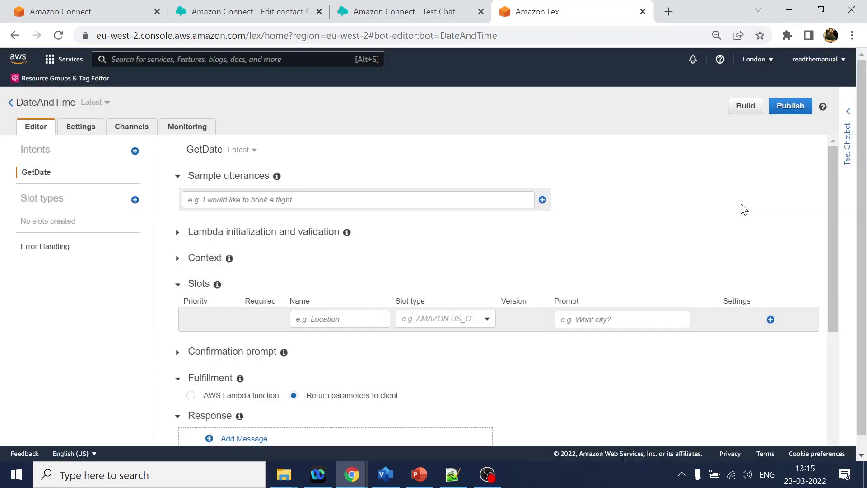
Enter 'it today', 'tomorrow' and 'coming friday' as GetDate sample utterances.
click(304, 199)
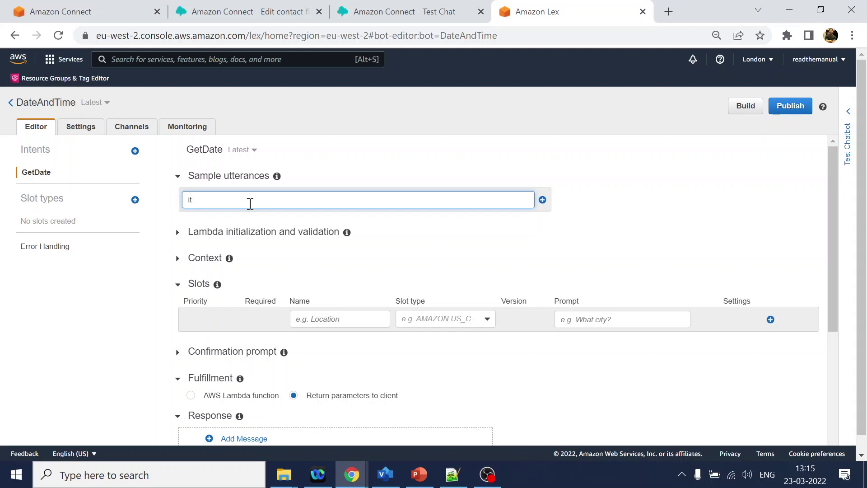
text(today)
key(Return)
text(tom)
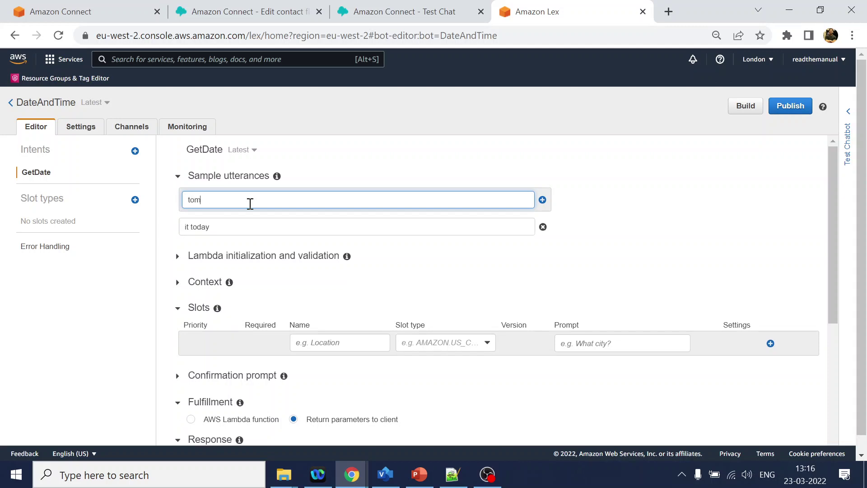
text(orrow)
key(Return)
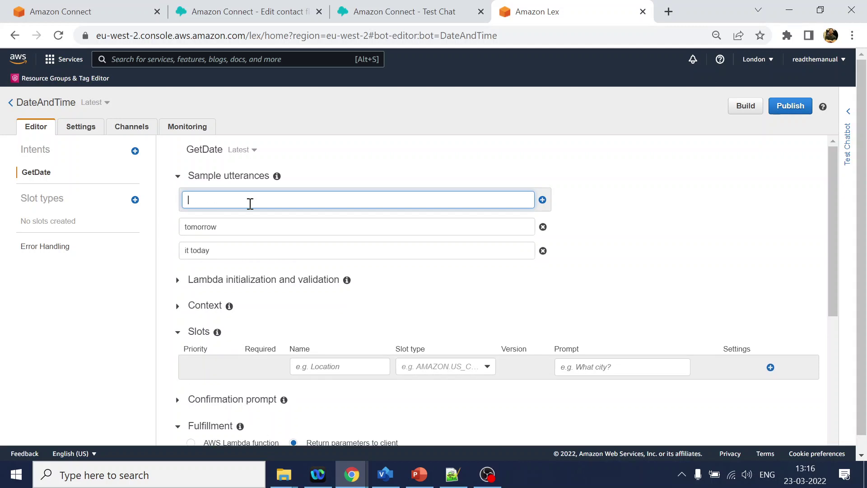
text(coming friday)
key(Return)
Set the first slot's type to AMAZON.DATE.
click(322, 385)
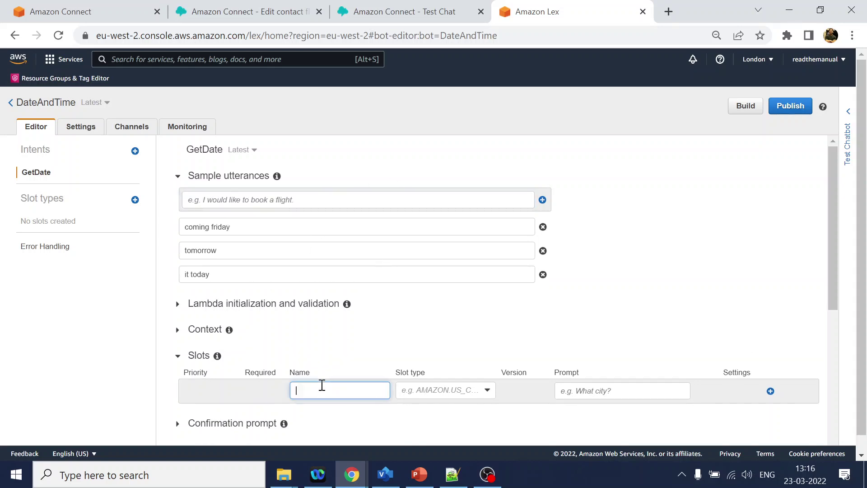
click(448, 390)
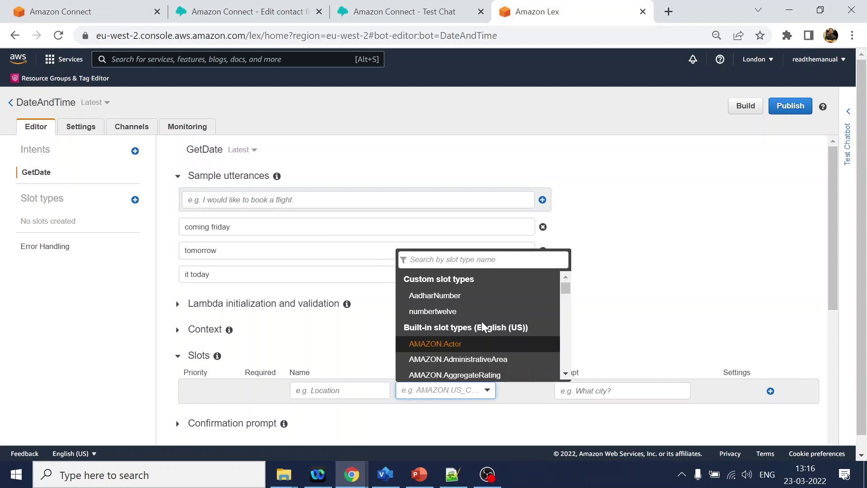
scroll(483, 328, down, 3)
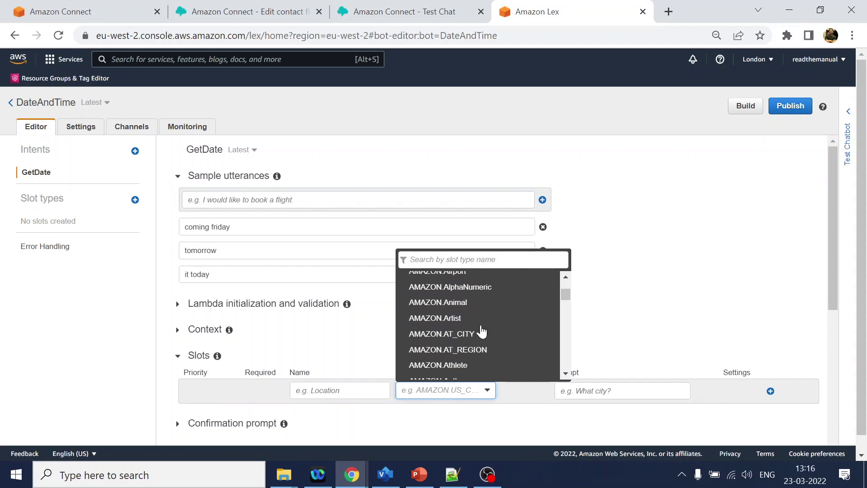
scroll(481, 330, down, 2)
click(477, 258)
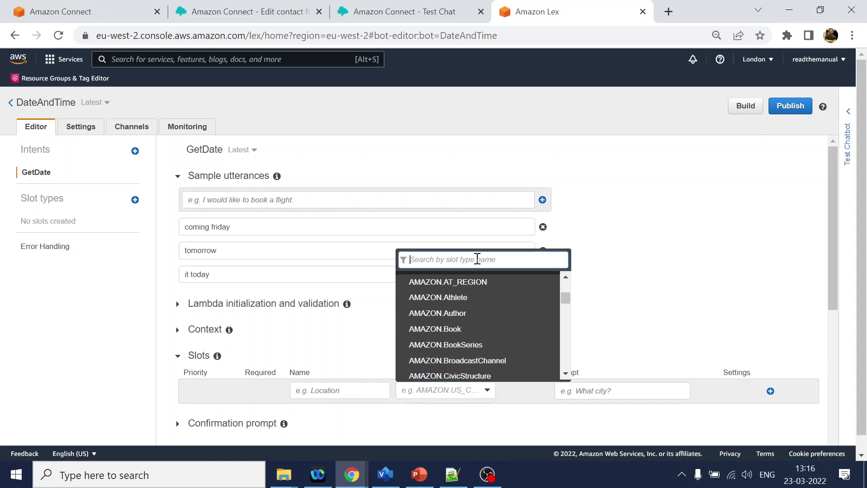
text(date)
click(462, 373)
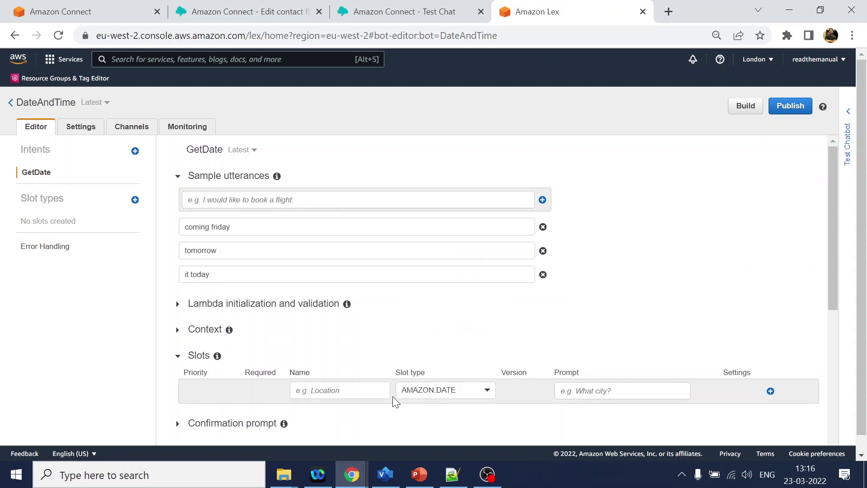
Name the slot DateValue with the prompt 'Please provide the date'.
click(351, 392)
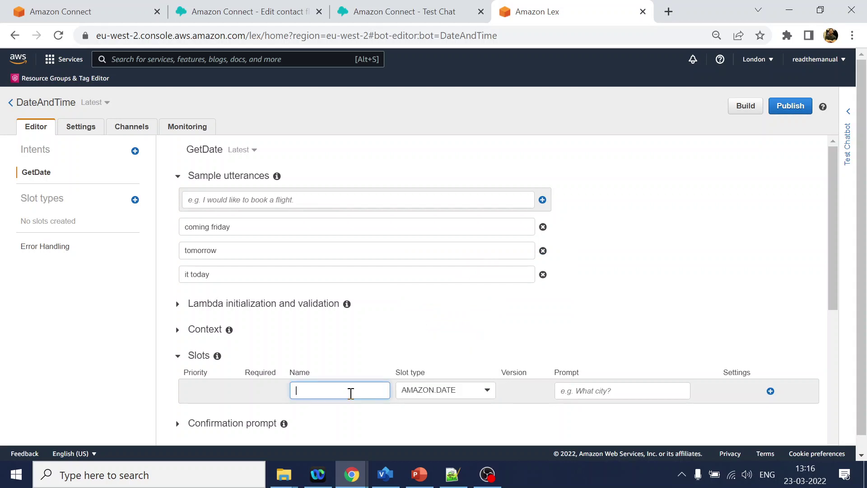
text(DateValue)
click(581, 387)
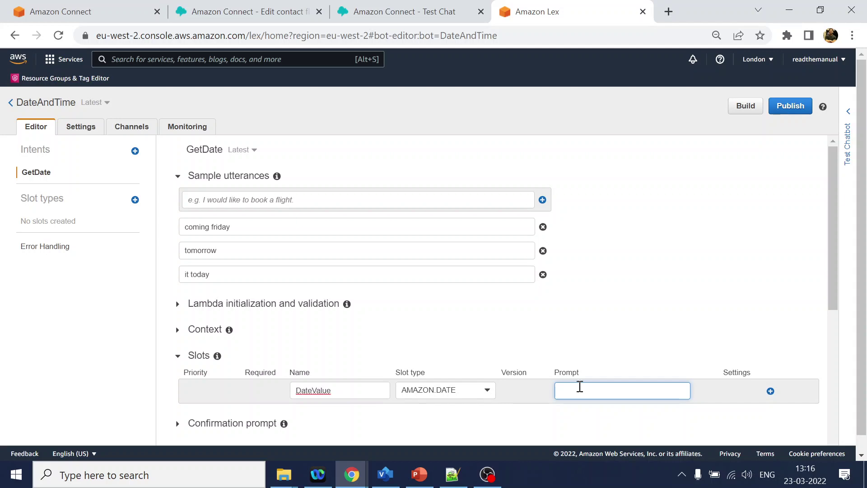
text(Please provide the date)
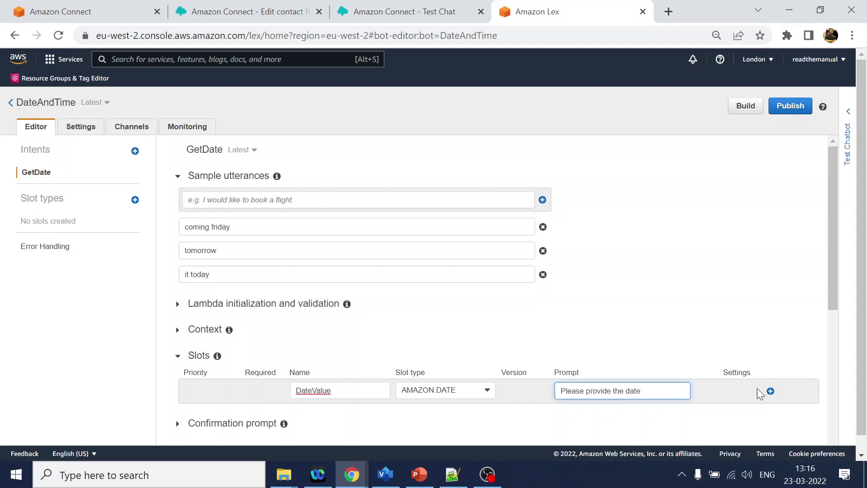
Add the DateValue slot and tag today, tomorrow and friday in the utterances as DateValue.
click(770, 391)
scroll(740, 263, down, 3)
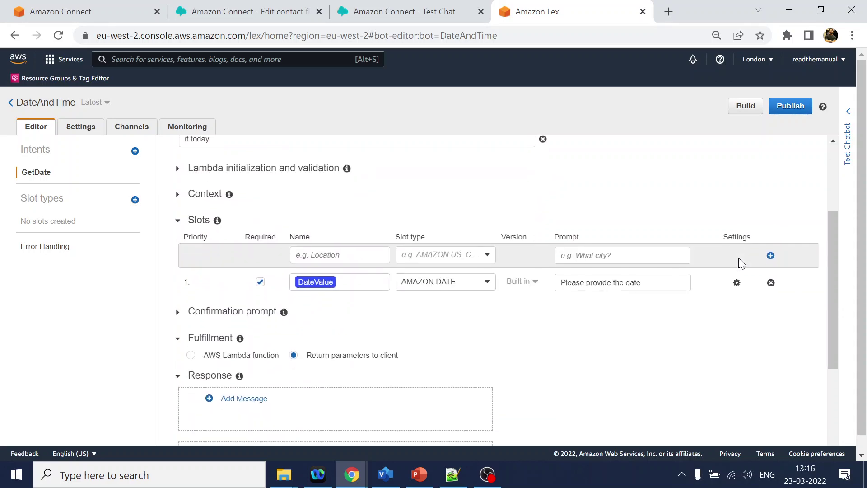
scroll(741, 263, up, 3)
double_click(204, 272)
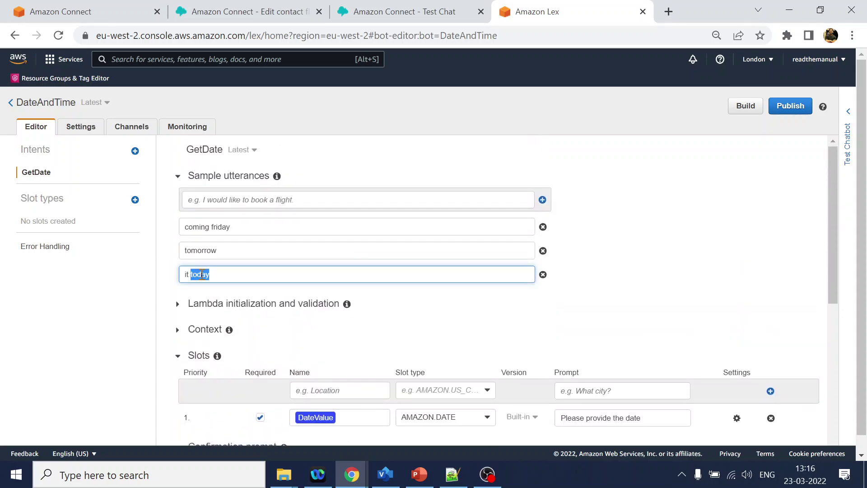
click(252, 329)
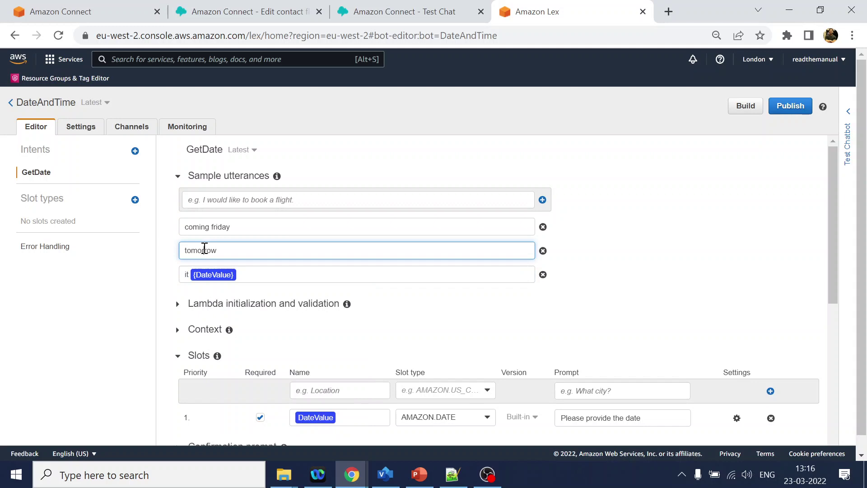
double_click(204, 250)
click(240, 304)
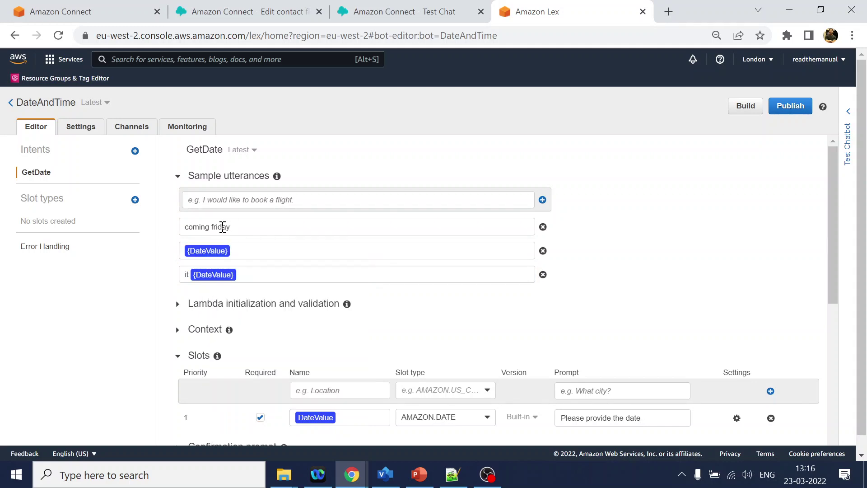
double_click(222, 227)
click(226, 283)
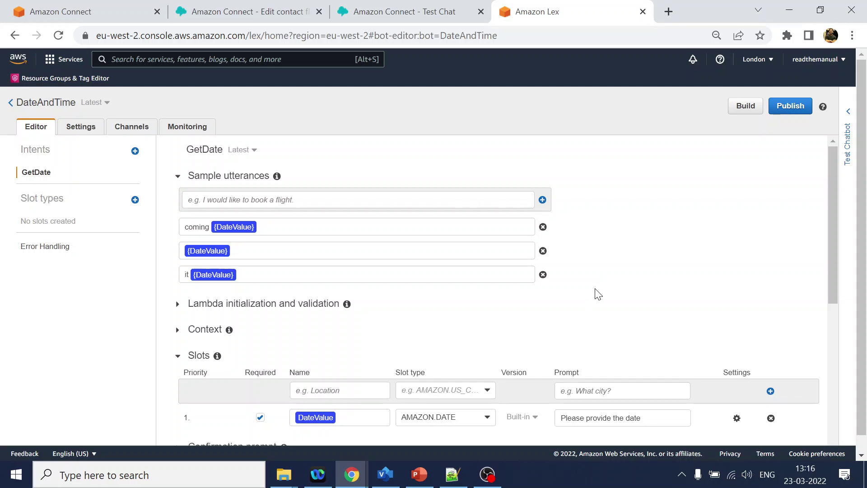
Save the GetDate intent.
scroll(594, 294, down, 7)
click(216, 407)
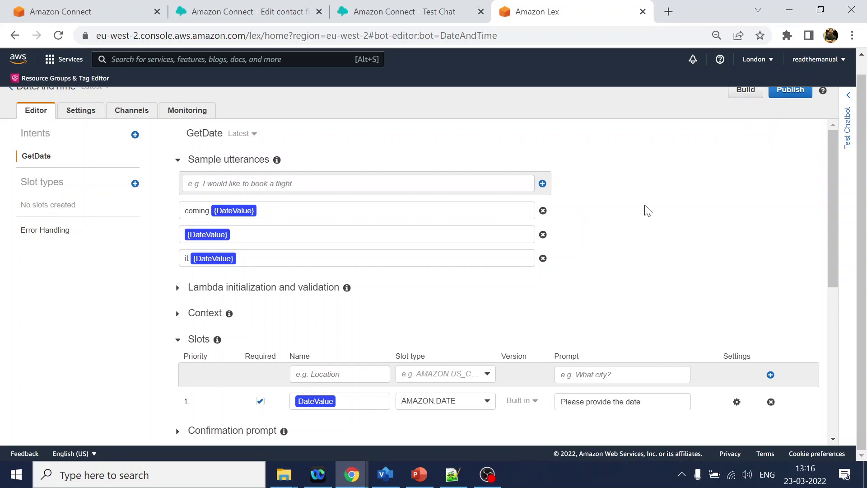
scroll(671, 232, down, 10)
scroll(166, 167, up, 10)
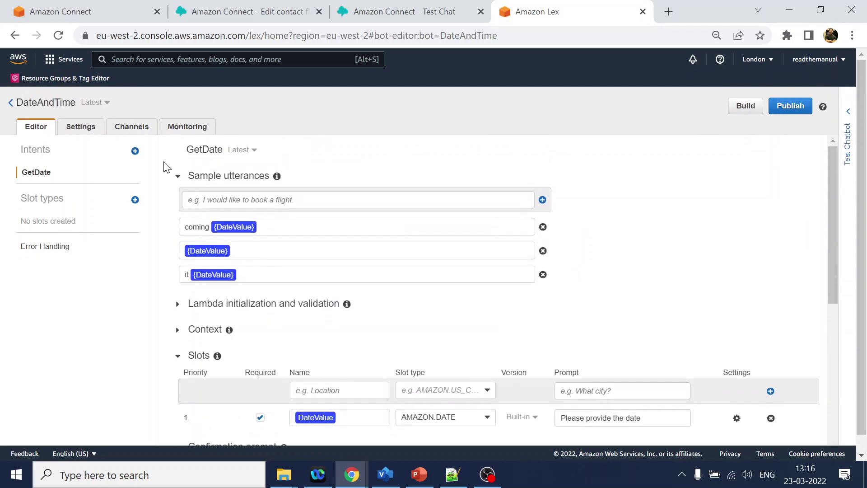
Create a new intent named GetTime.
click(134, 151)
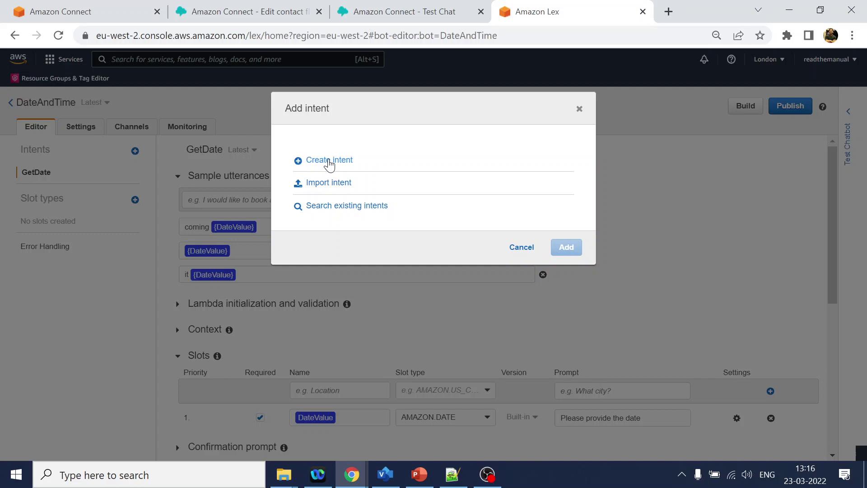
click(329, 161)
text(Get)
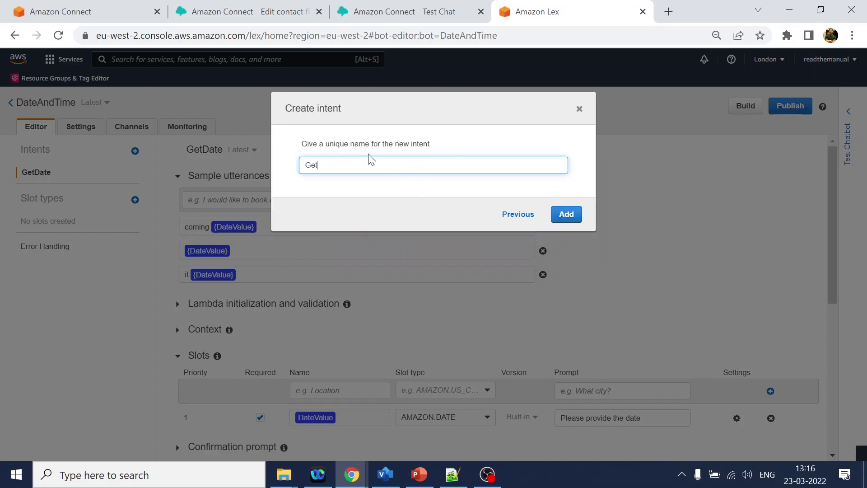
text(Time)
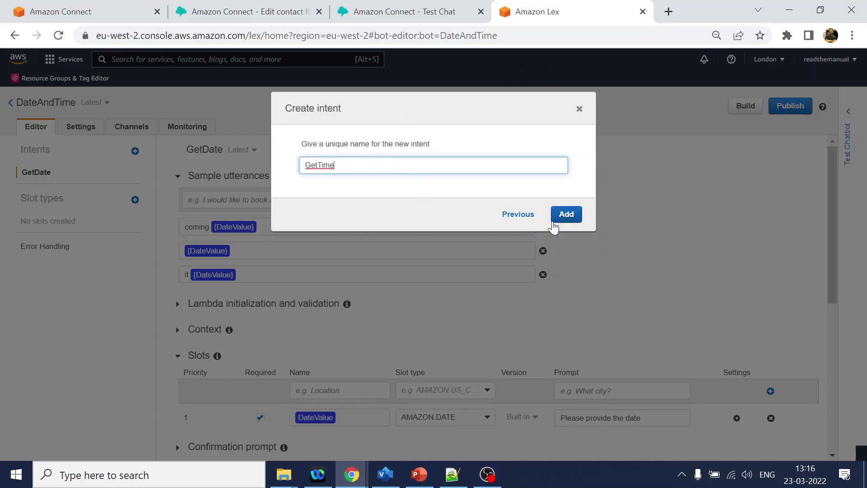
click(566, 216)
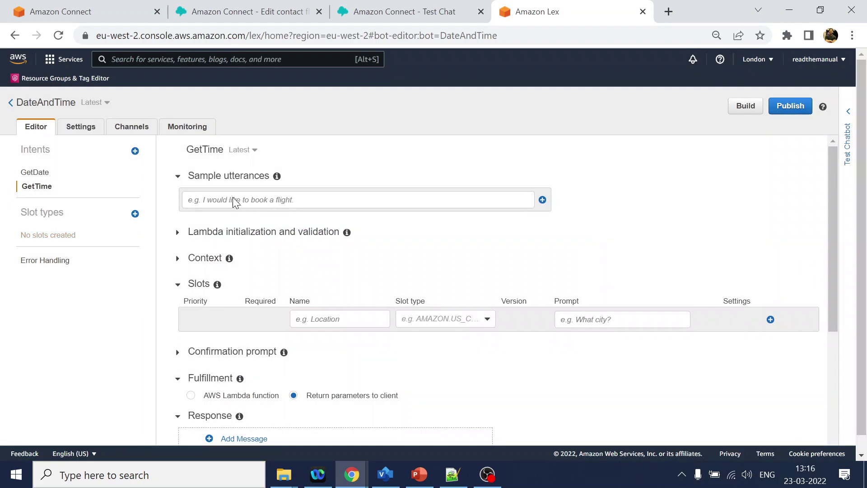
Add 'at 4pm' and 'this afternoon' as GetTime sample utterances.
click(236, 200)
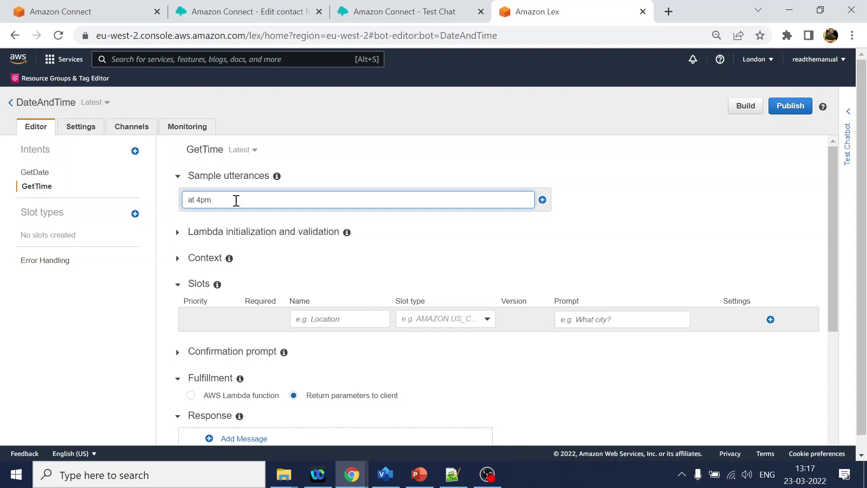
text(at 4pm)
key(Return)
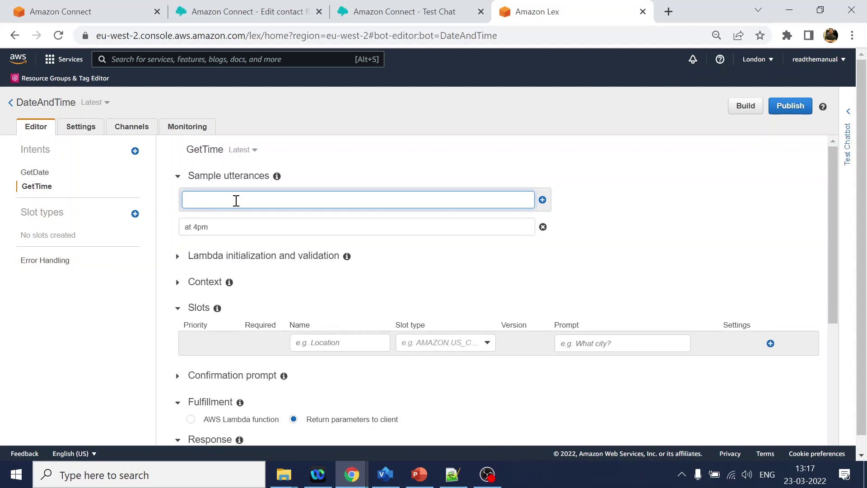
text(today)
key(BackSpace)
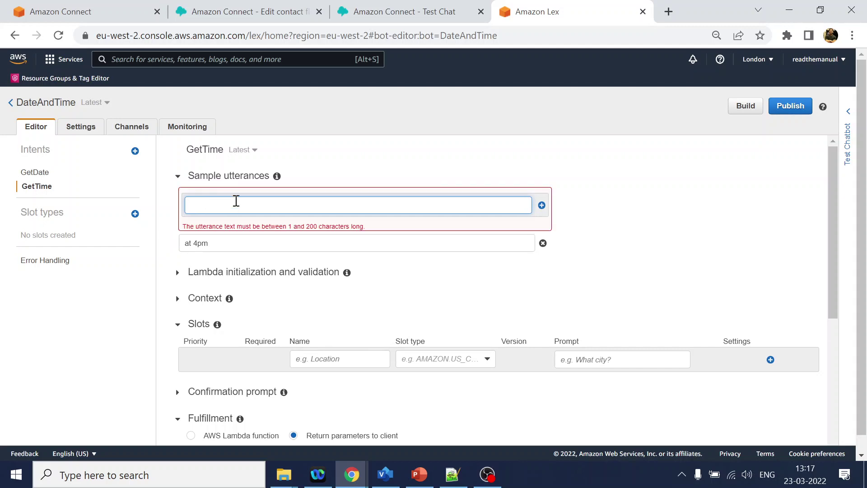
text(at nn)
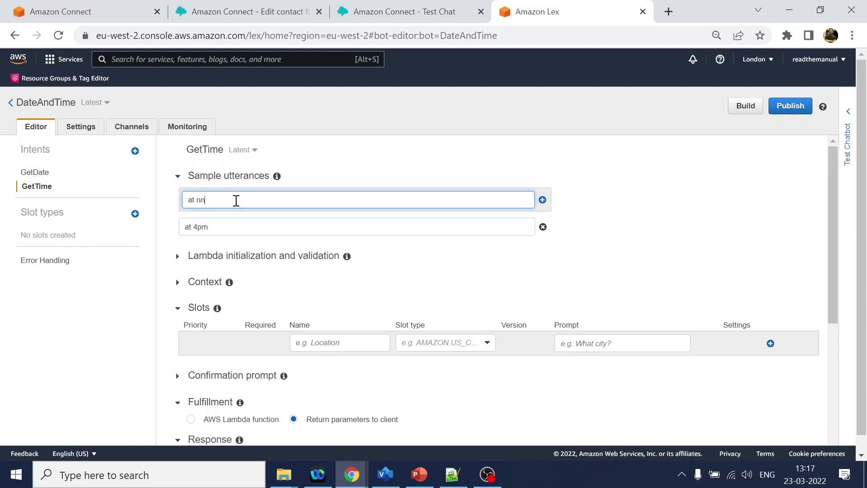
key(BackSpace)
key(BackSpace)
key(BackSpace)
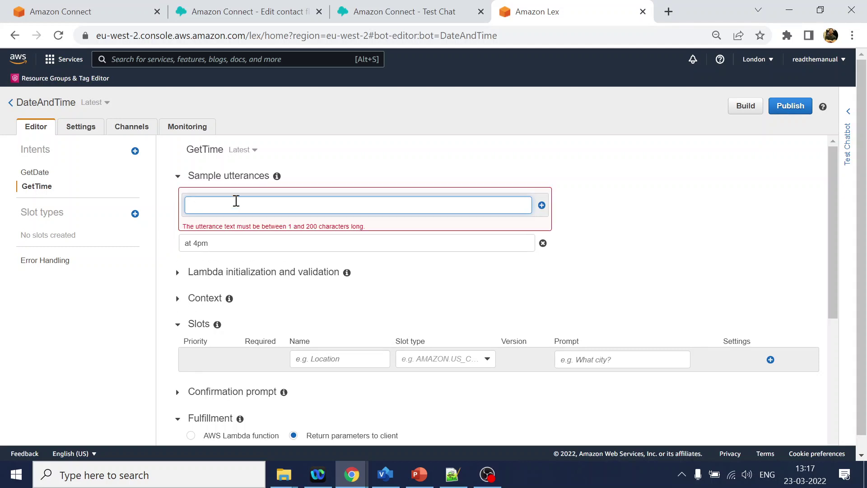
text(a)
key(BackSpace)
text(this afternoo)
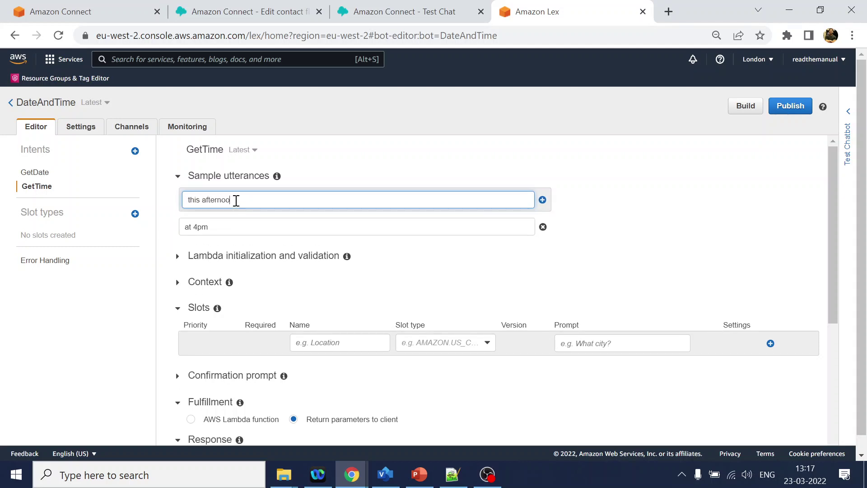
text(n)
key(Return)
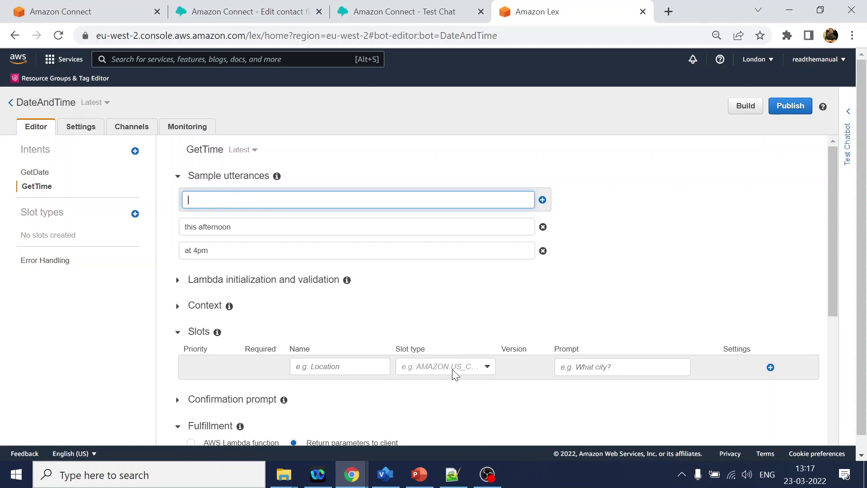
Add a TimeValue slot of type AMAZON.TIME prompting 'Please provide the time' to GetTime.
click(453, 372)
click(464, 233)
text(time)
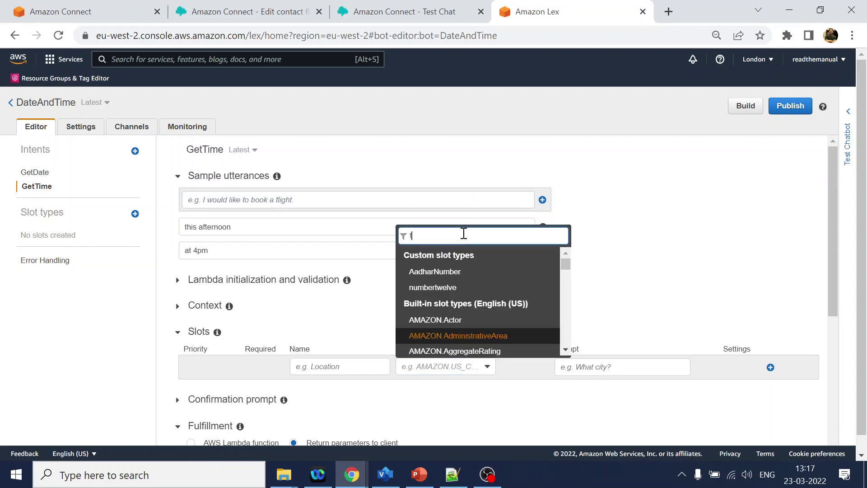
click(443, 348)
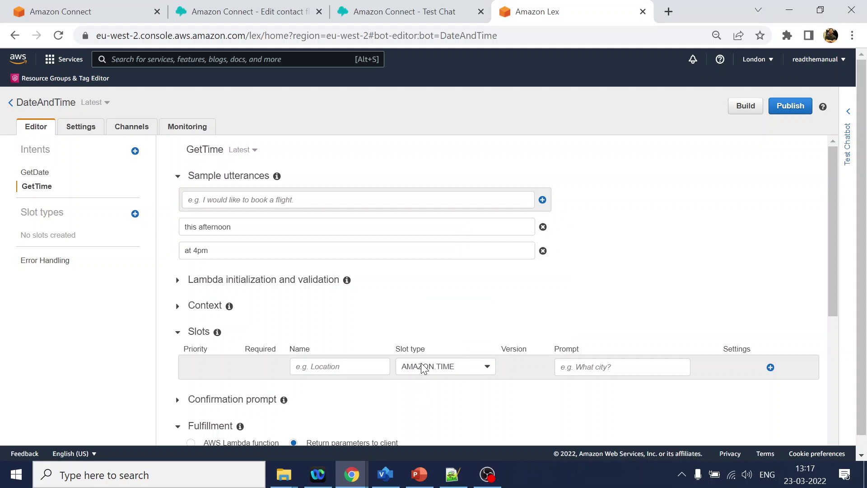
click(344, 369)
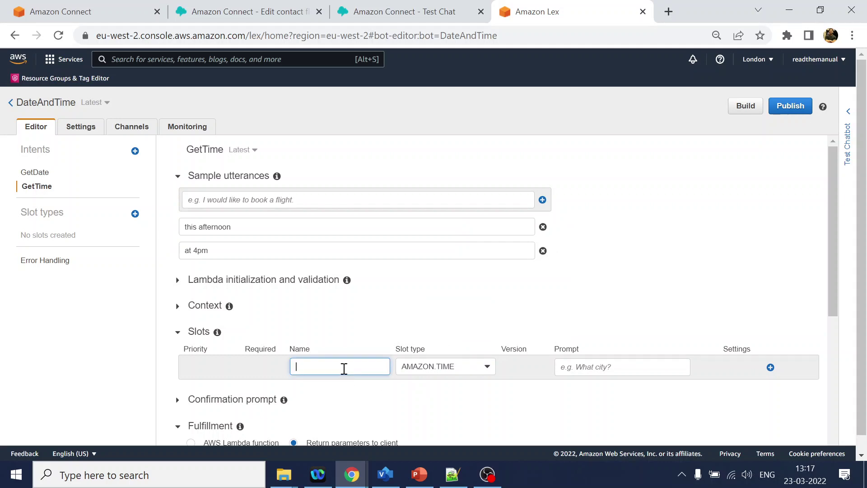
text(TimeValue)
click(622, 368)
text(P)
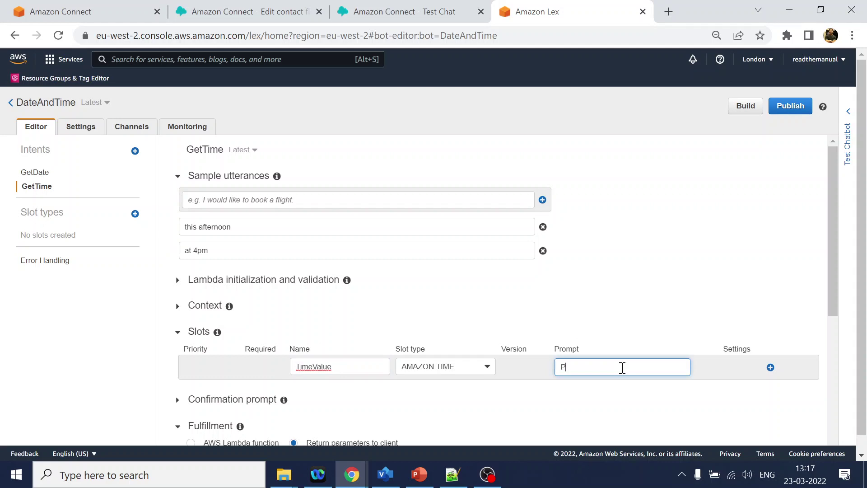
text(lease provide the time)
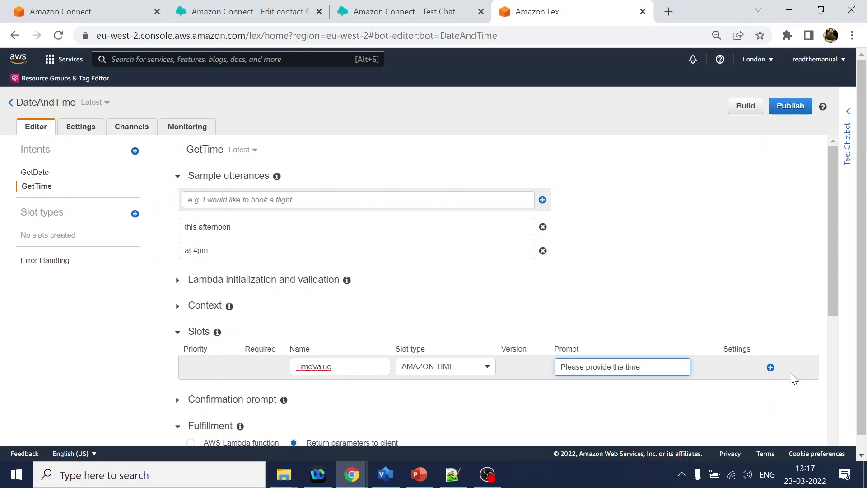
click(771, 367)
scroll(655, 323, down, 6)
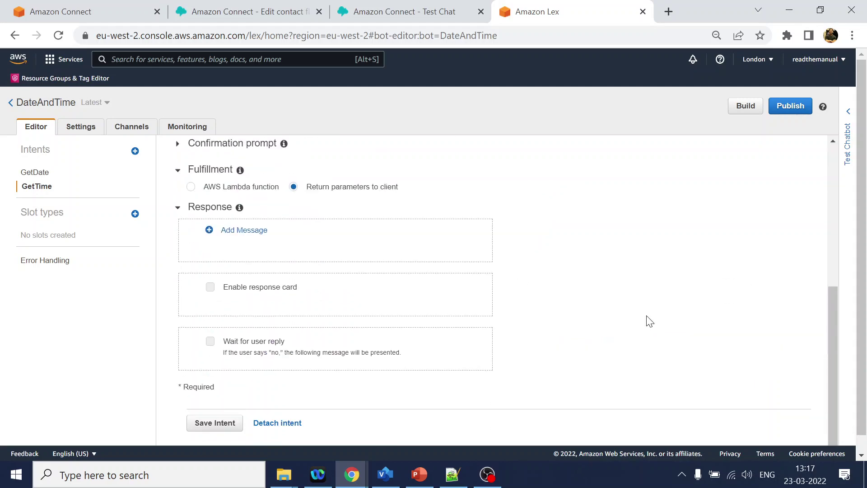
Save the GetTime intent and build the DateAndTime bot.
click(221, 410)
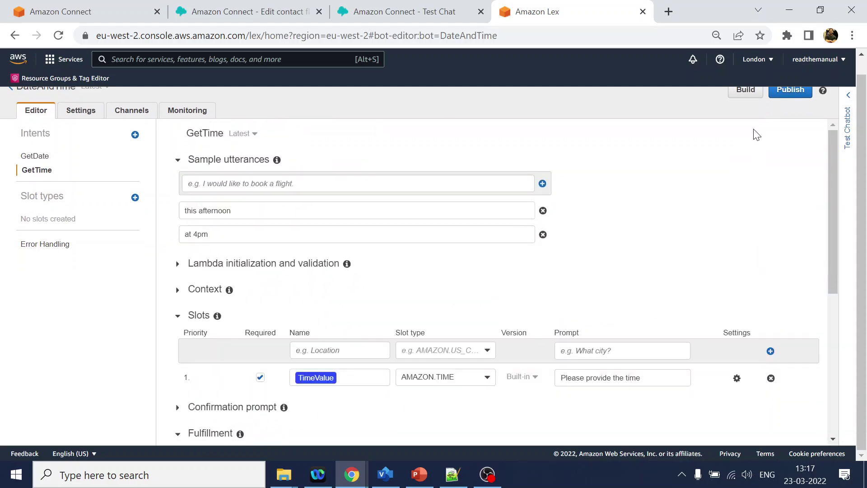
click(743, 89)
click(564, 192)
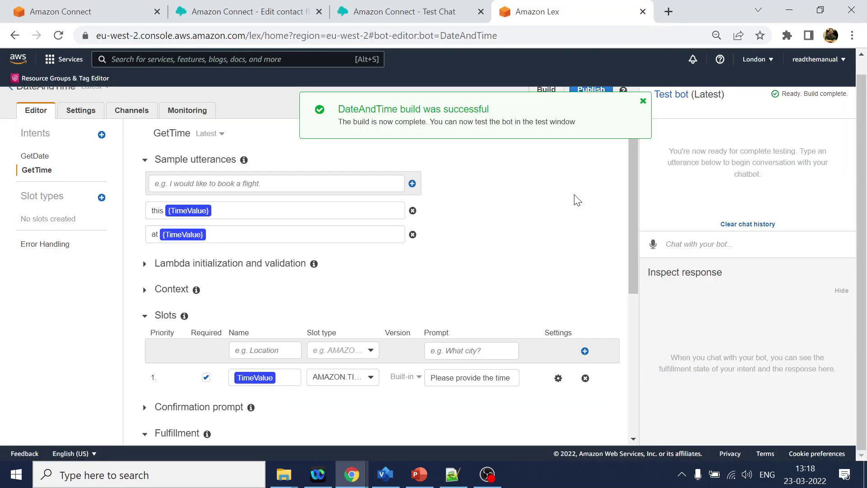
Test the bot with 'today' and 'at 1 pm', confirming GetTime fills TimeValue 13:00.
click(722, 247)
text(topday)
key(Return)
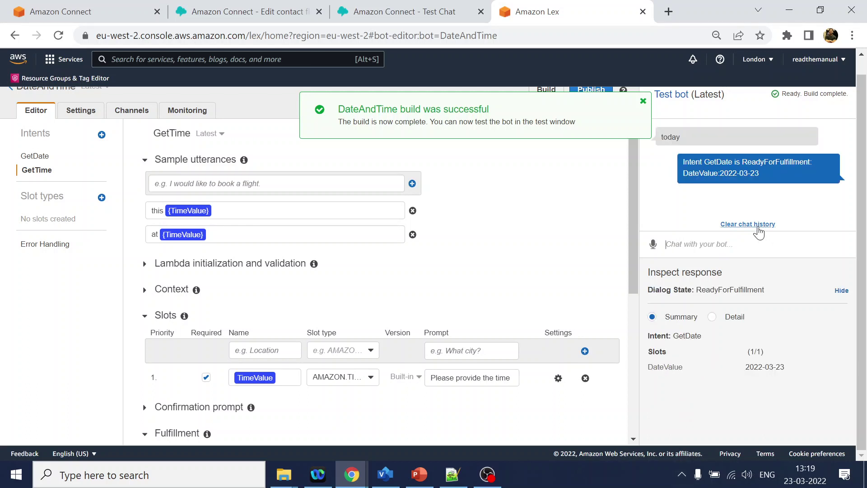
text(at)
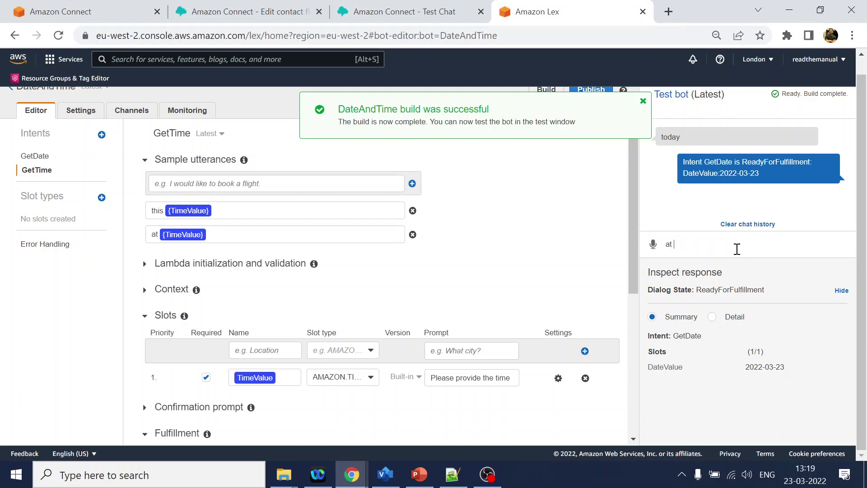
text( 1 pm)
key(Return)
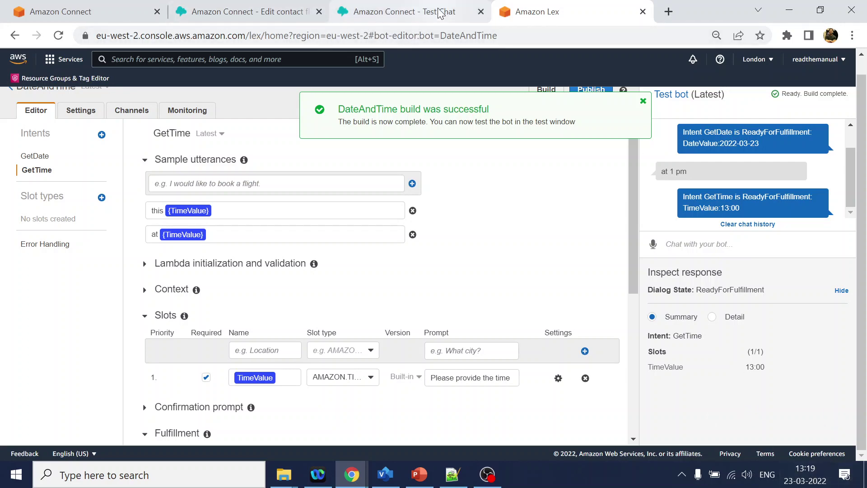
Check the MainMenu_IVR flow and the DateAndTime bot name, then return to the Amazon Connect console.
click(244, 11)
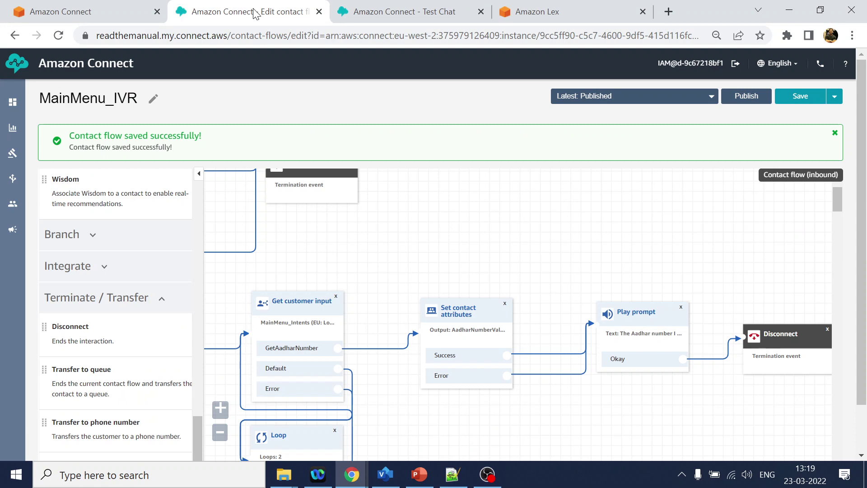
click(606, 12)
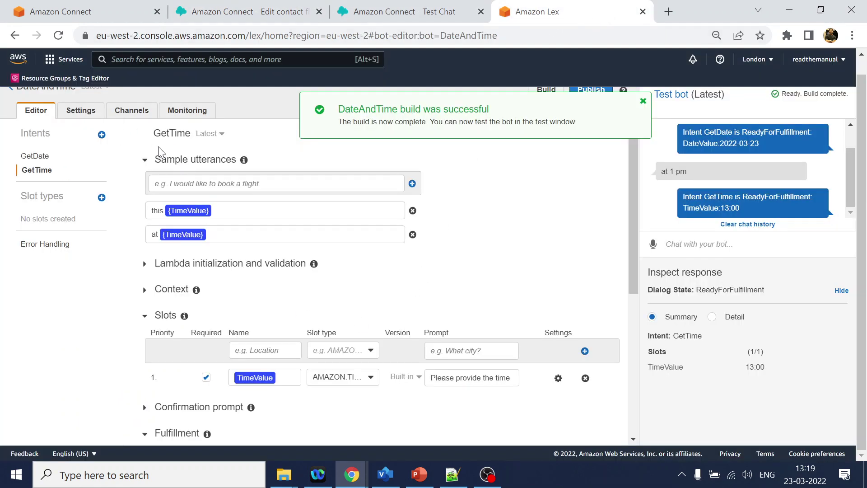
scroll(159, 151, up, 1)
double_click(53, 103)
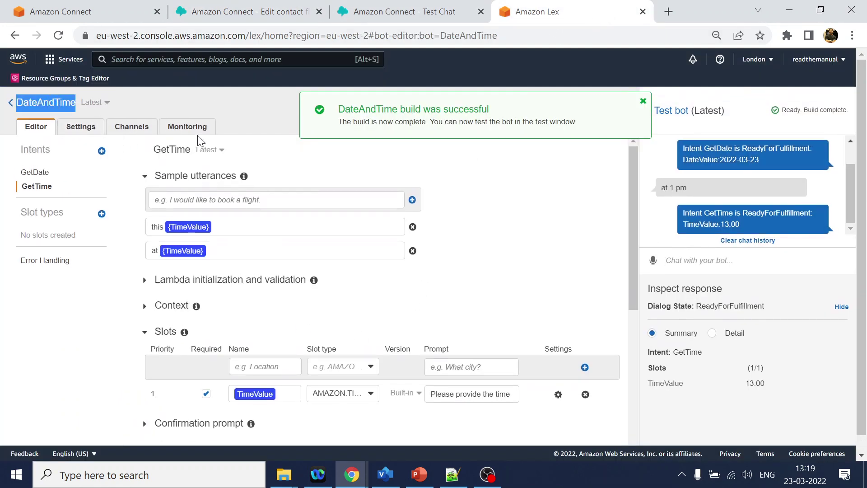
click(86, 12)
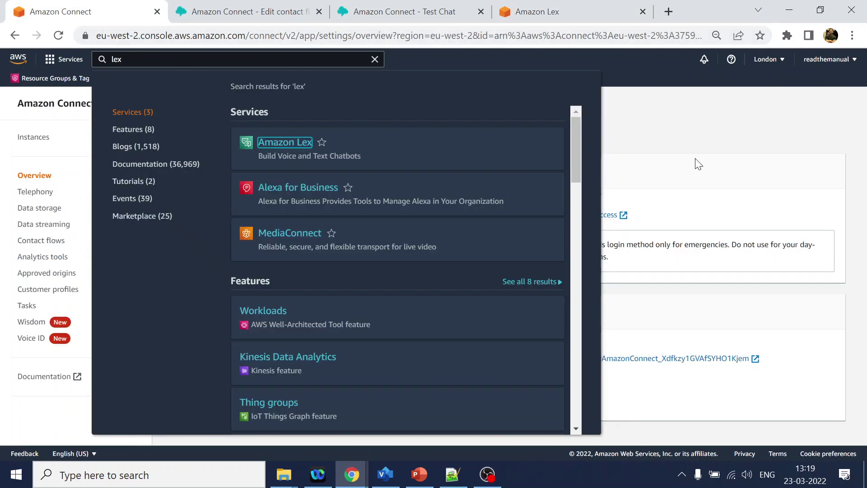
click(699, 135)
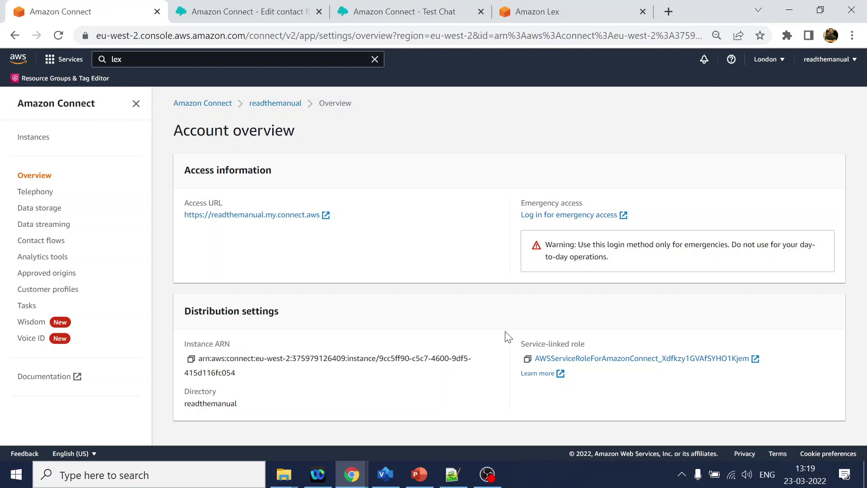
Add DateAndTime(Classic) as an Amazon Lex bot in the Contact flows settings.
click(41, 248)
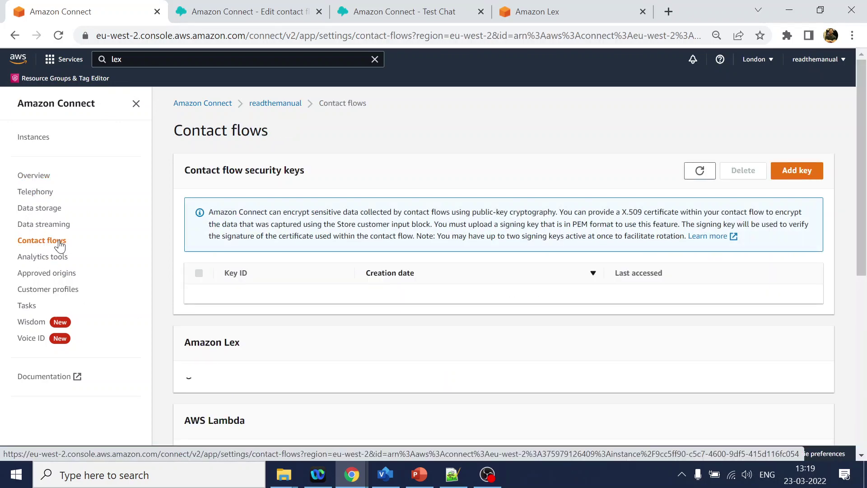
scroll(600, 252, down, 7)
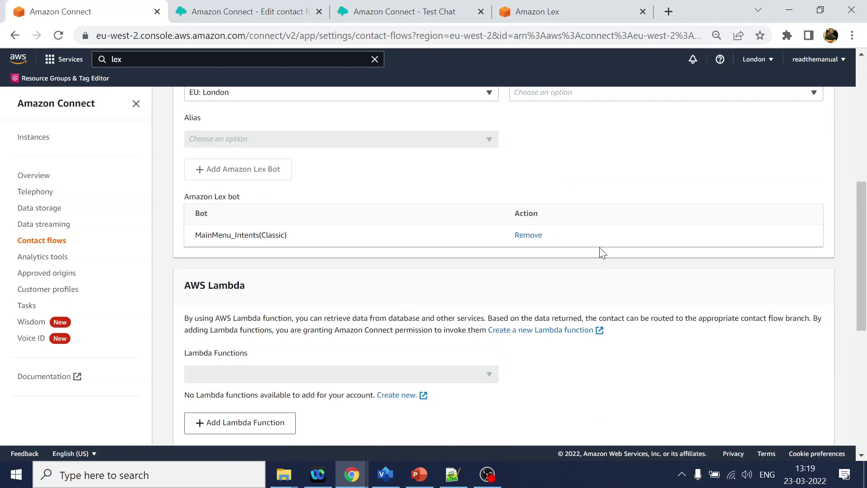
scroll(559, 181, up, 3)
click(571, 231)
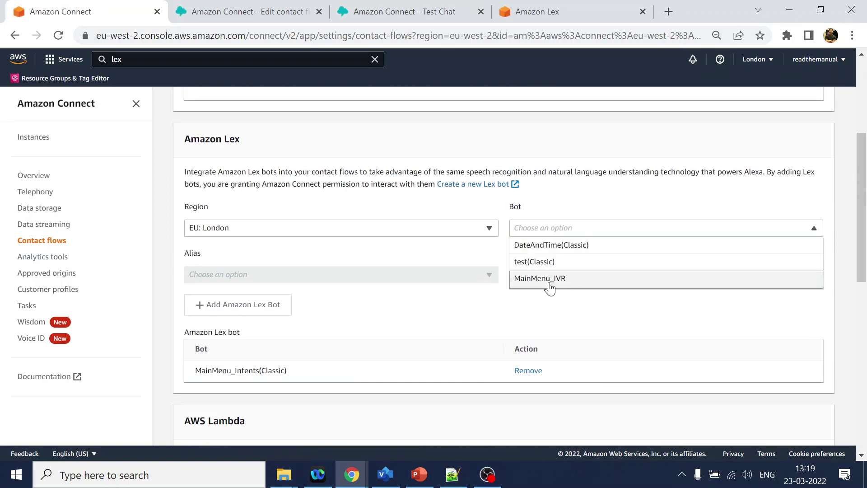
click(551, 245)
click(230, 311)
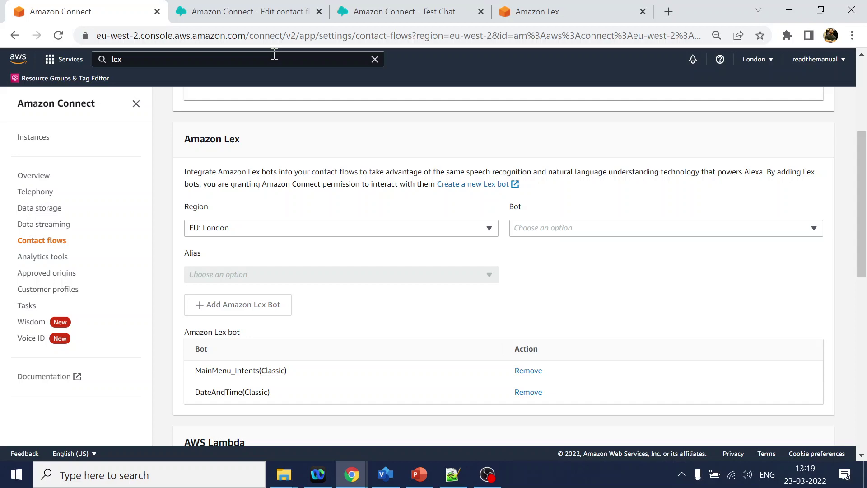
Place a Get customer input block after Play prompt and unlink Play prompt from Disconnect.
click(272, 19)
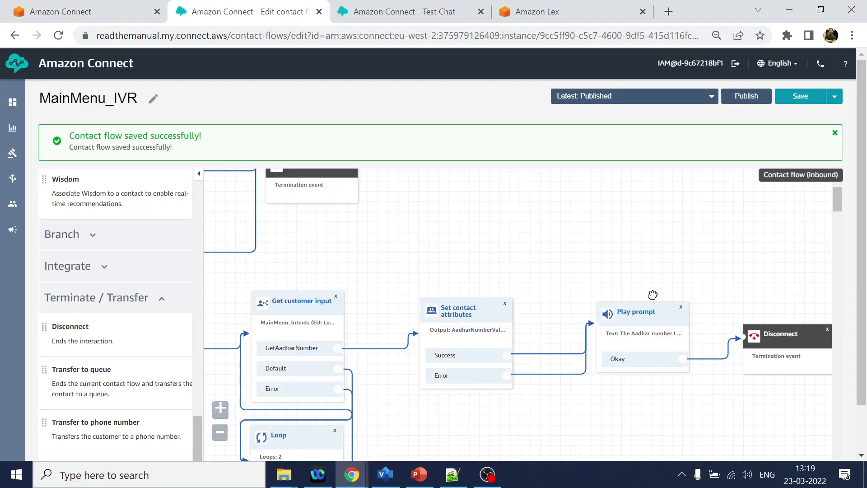
drag(725, 246, 560, 226)
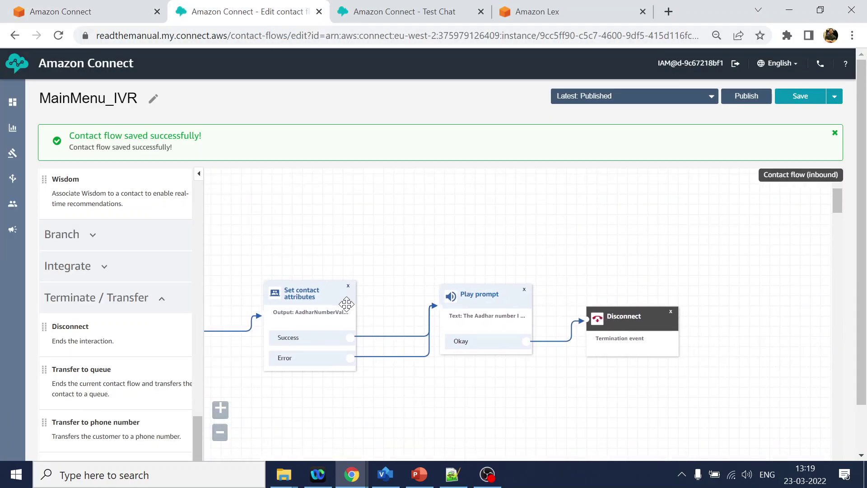
scroll(116, 205, up, 15)
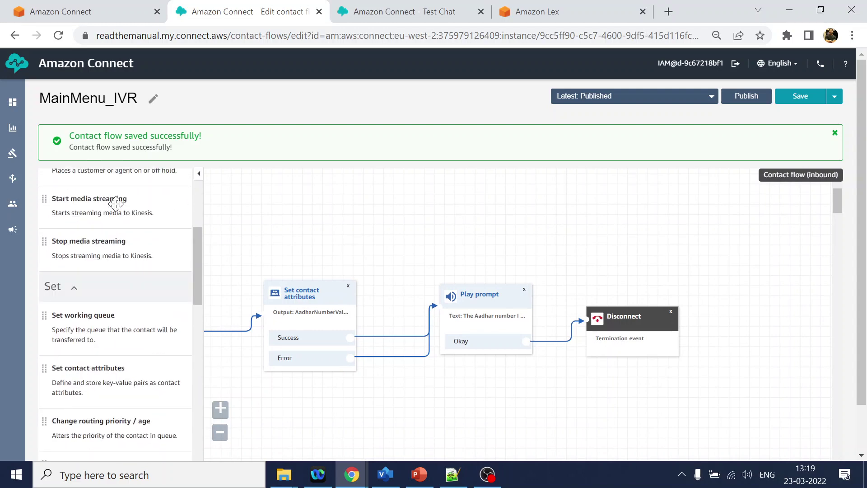
drag(108, 277, 639, 248)
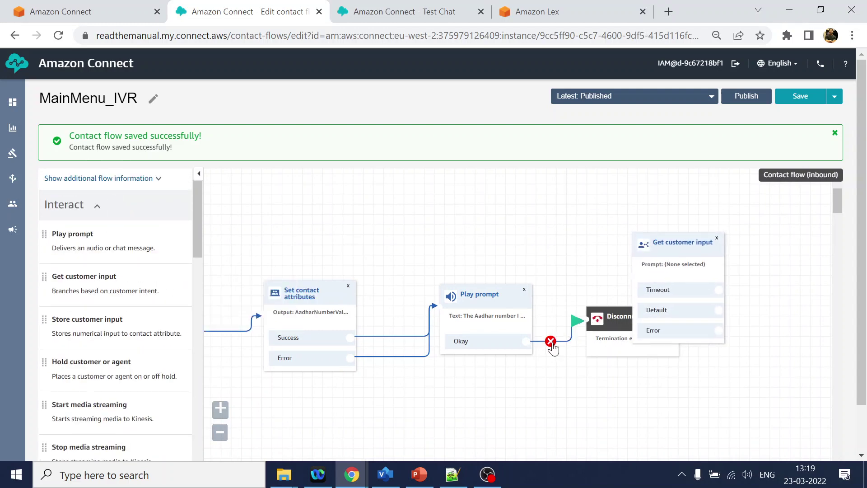
click(550, 341)
drag(608, 319, 759, 374)
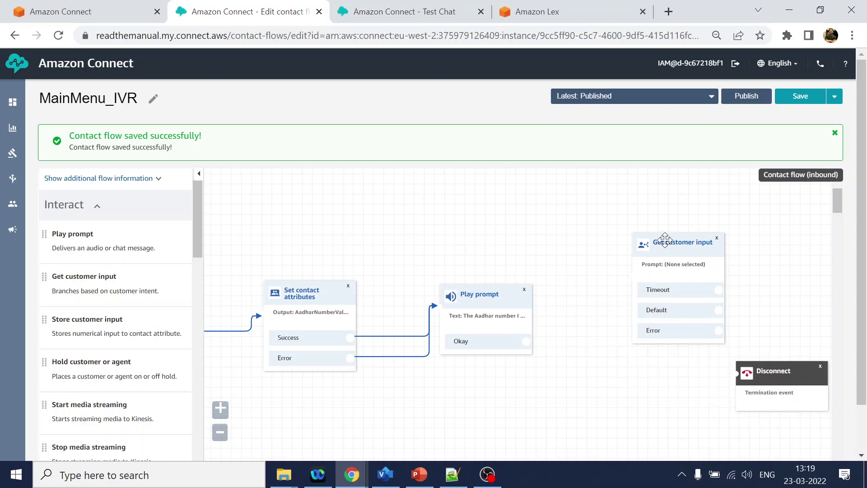
drag(658, 242, 607, 293)
Review the date request step in the planned call-flow diagram.
click(385, 474)
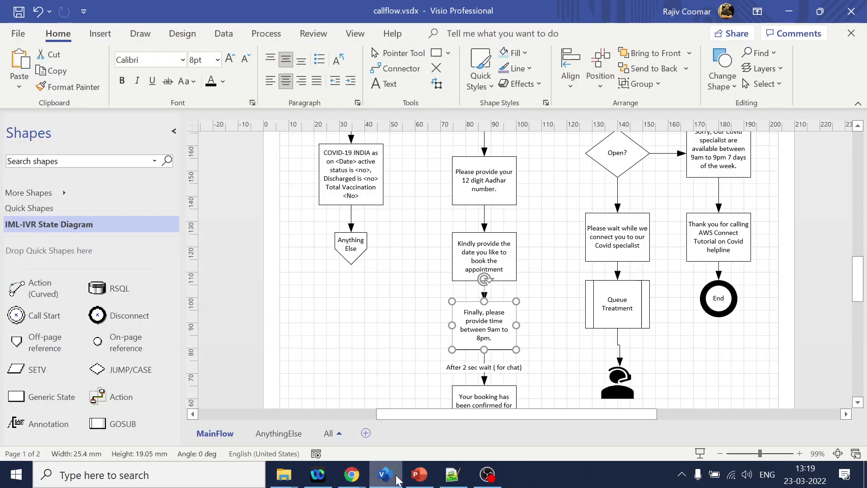
click(484, 257)
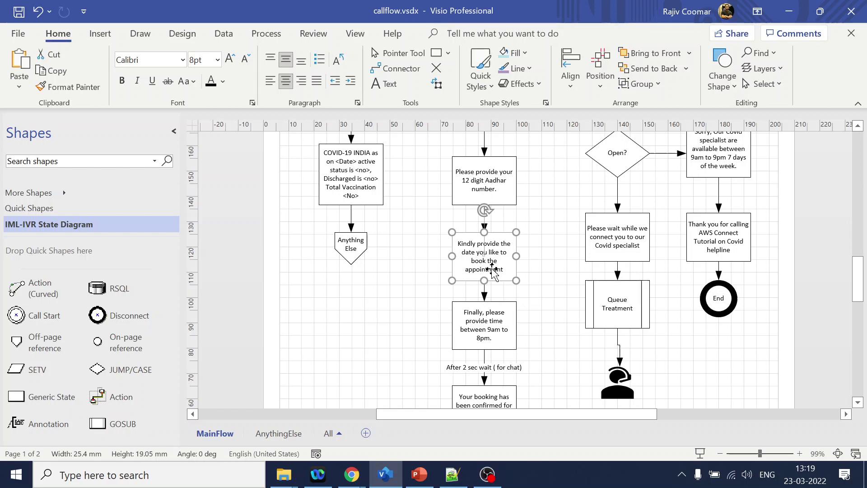
key(alt+Tab)
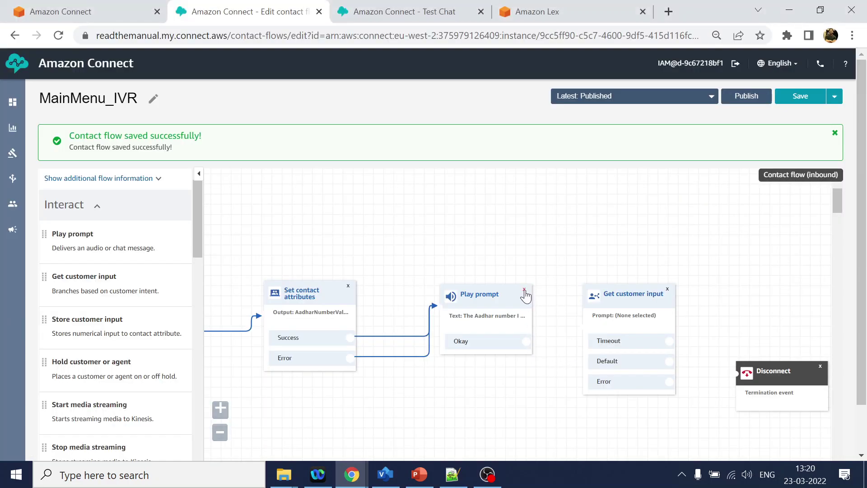
Replace Play prompt with Get customer input, fed by Set contact attributes Success.
click(525, 290)
drag(626, 294, 468, 294)
drag(354, 337, 459, 305)
Give the input block a text-to-speech prompt with the date request sentence from the diagram.
click(486, 293)
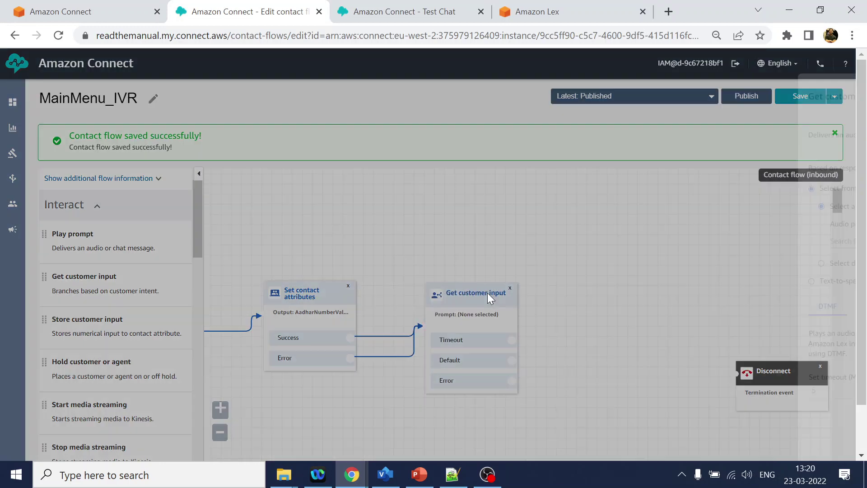
click(686, 281)
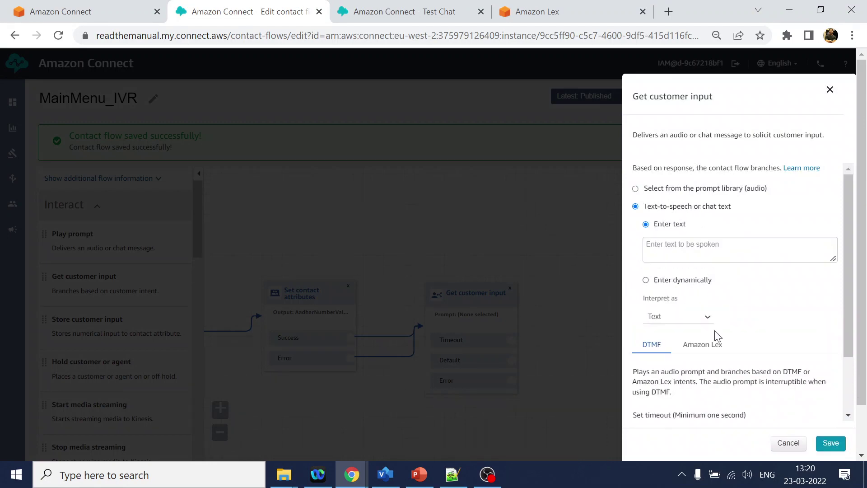
click(708, 245)
key(alt+Tab)
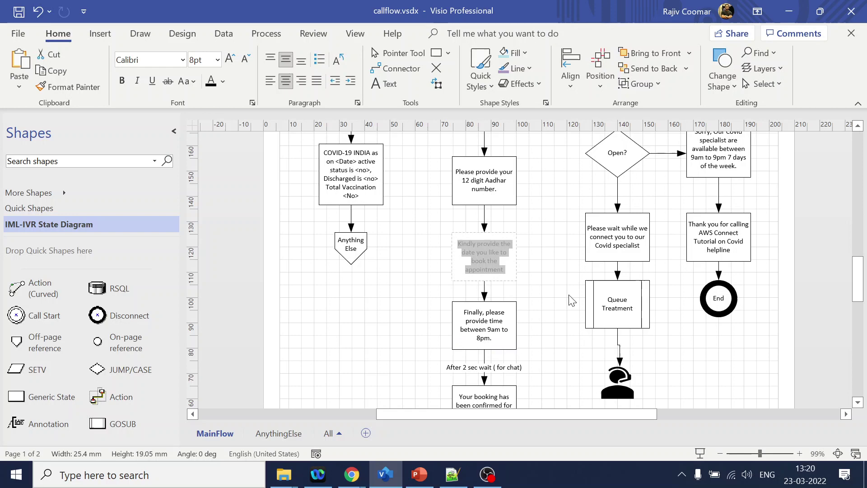
key(alt+Tab)
text(Kindly provide the date you like to book the appointment)
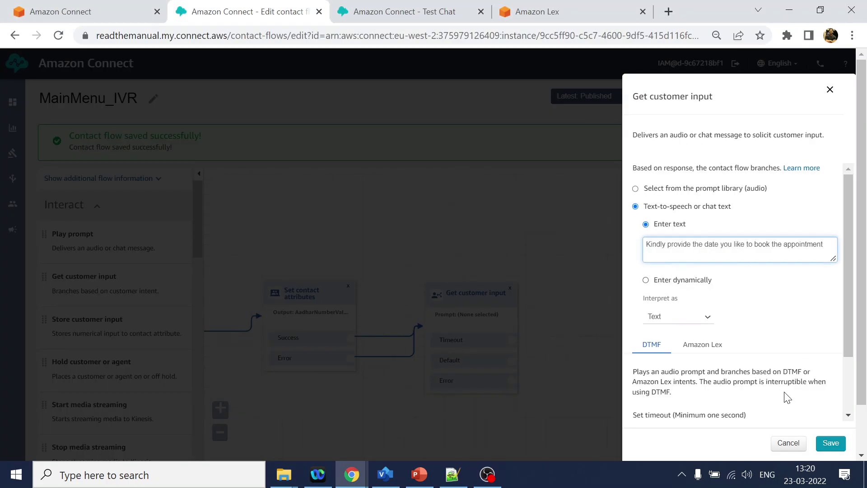
Choose the DateAndTime Amazon Lex bot for the input block.
scroll(788, 397, down, 2)
click(707, 278)
scroll(757, 393, down, 2)
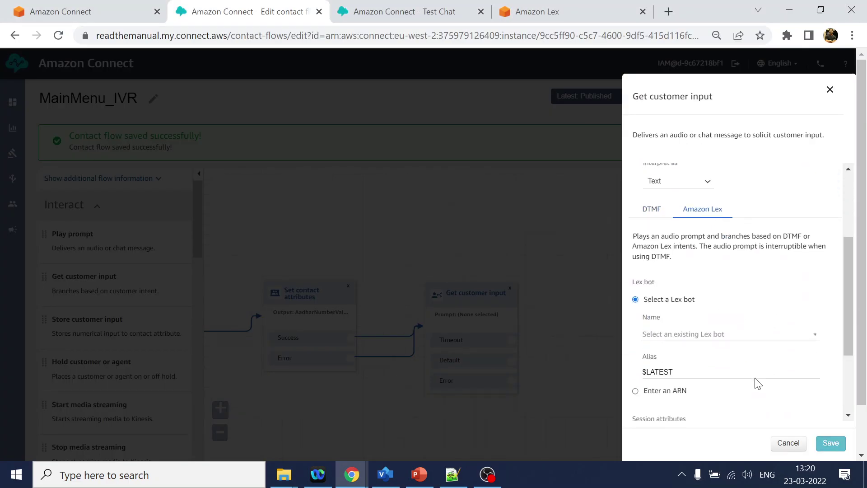
click(758, 337)
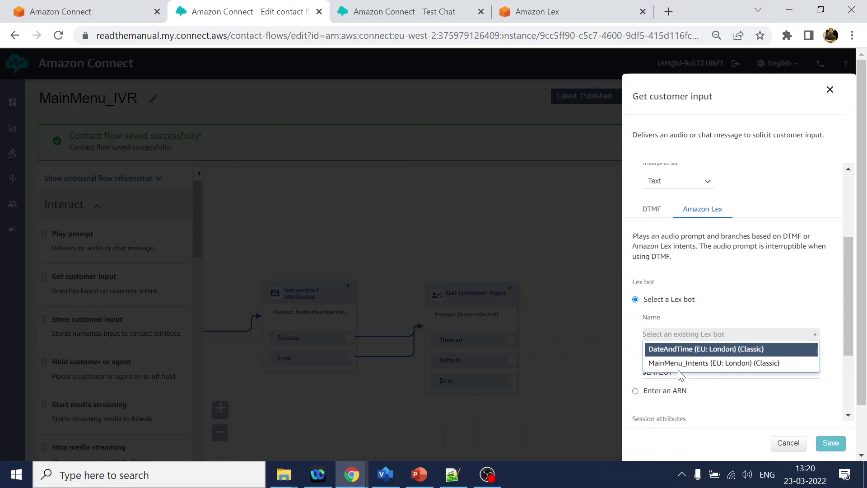
click(670, 350)
scroll(714, 375, down, 3)
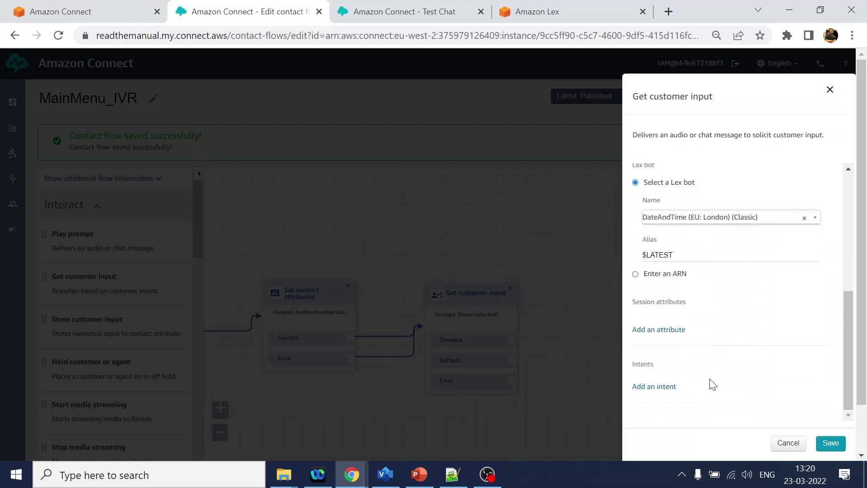
Add a GetDate intent branch, checking its name in the Lex bot, and save.
click(534, 18)
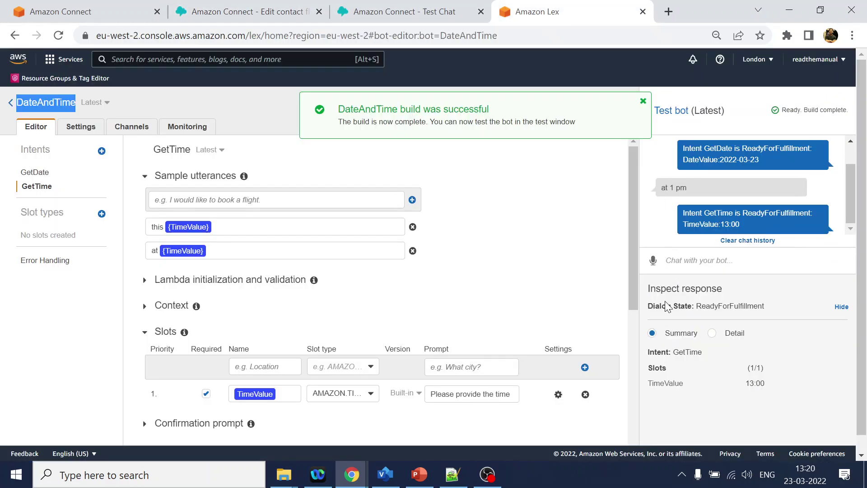
click(36, 173)
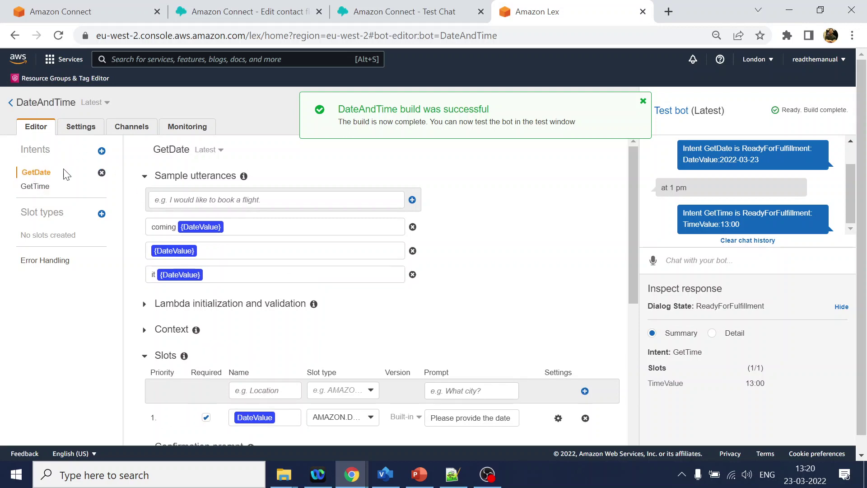
click(437, 17)
click(253, 20)
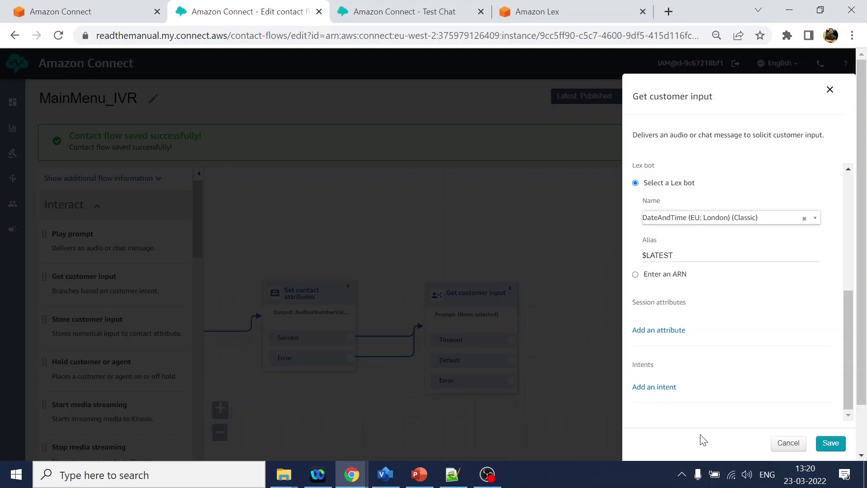
click(655, 388)
scroll(674, 348, down, 1)
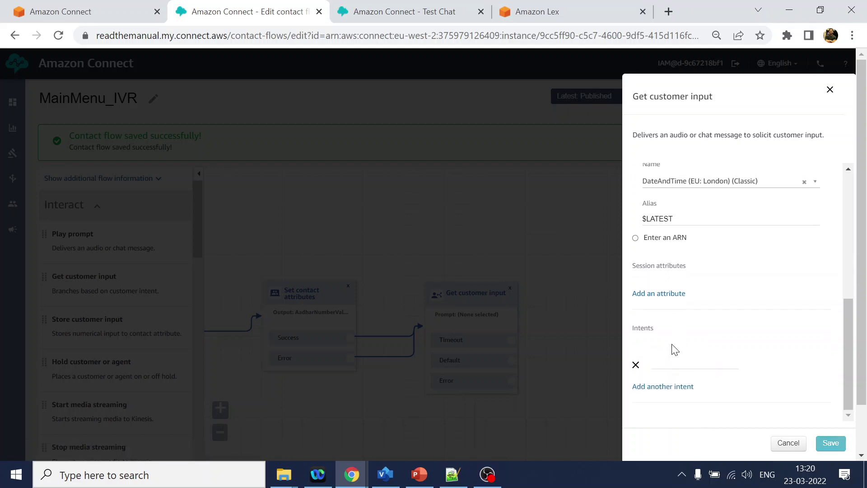
click(690, 359)
text(GetDate)
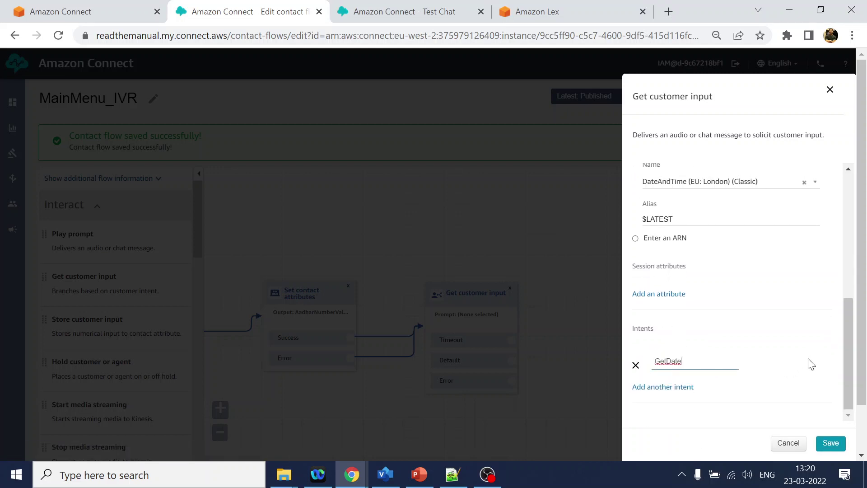
click(828, 444)
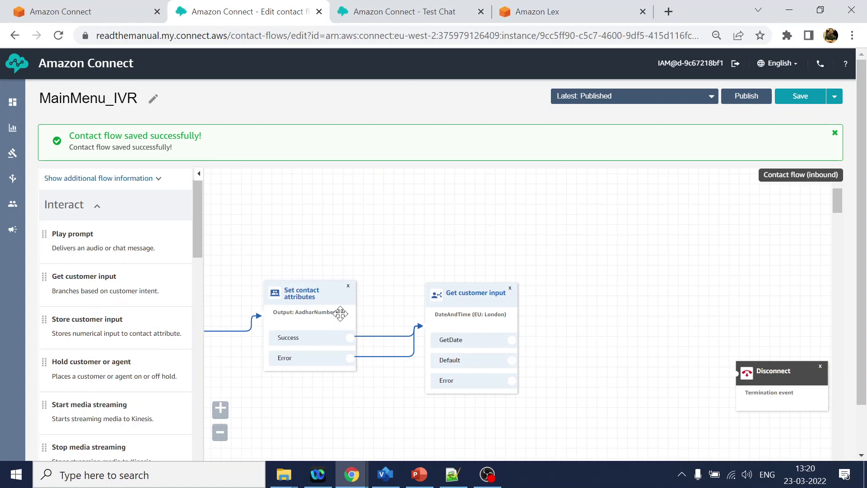
Duplicate the Set contact attributes block and connect the GetDate branch to it.
click(307, 290)
key(ctrl+c)
key(ctrl+v)
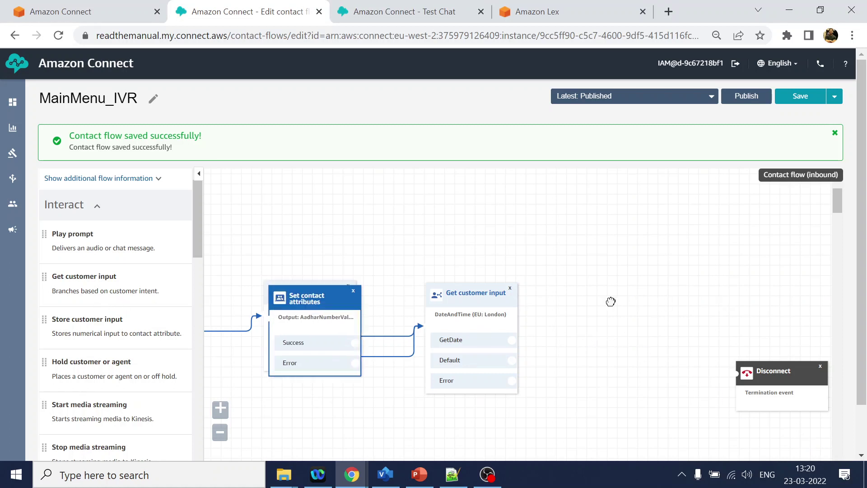
drag(331, 300, 640, 306)
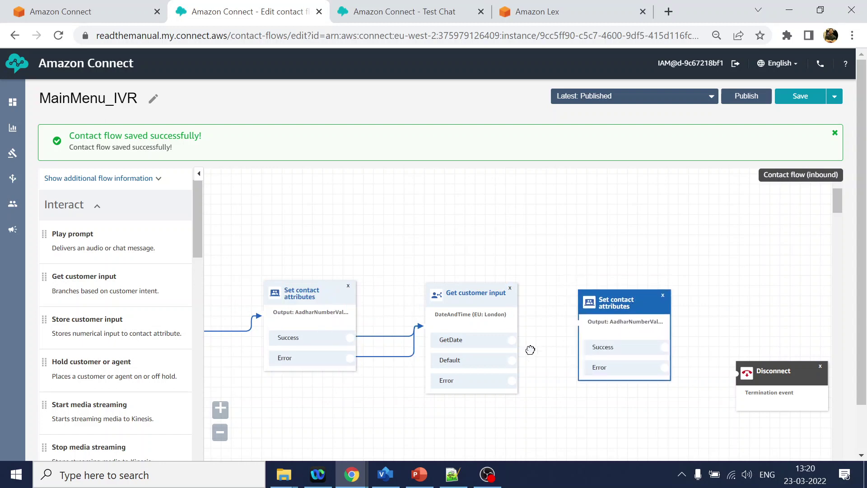
drag(514, 339, 578, 312)
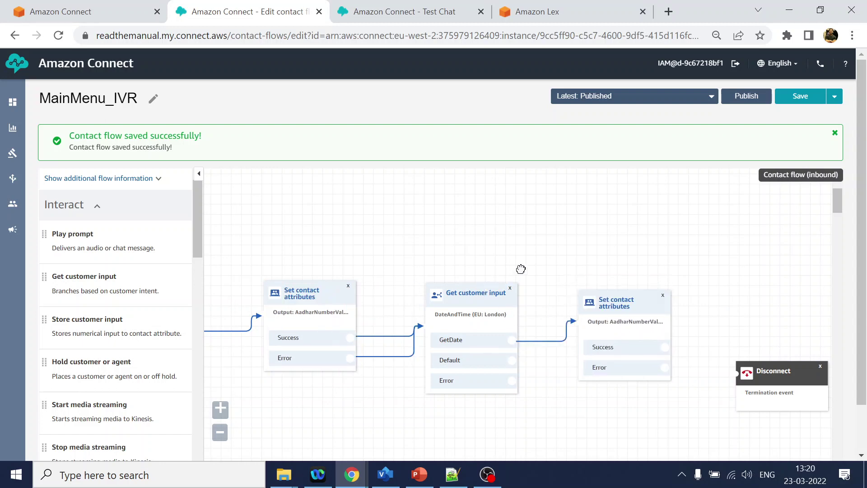
key(ctrl+minus)
key(ctrl+minus)
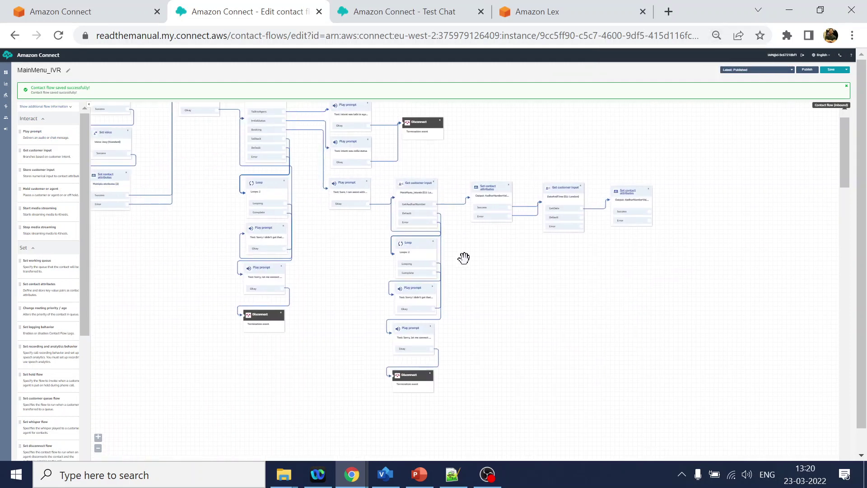
Copy the Loop, two Play prompt and Disconnect blocks and paste them beside the date input.
click(416, 250)
ctrl+click(416, 289)
ctrl+click(416, 342)
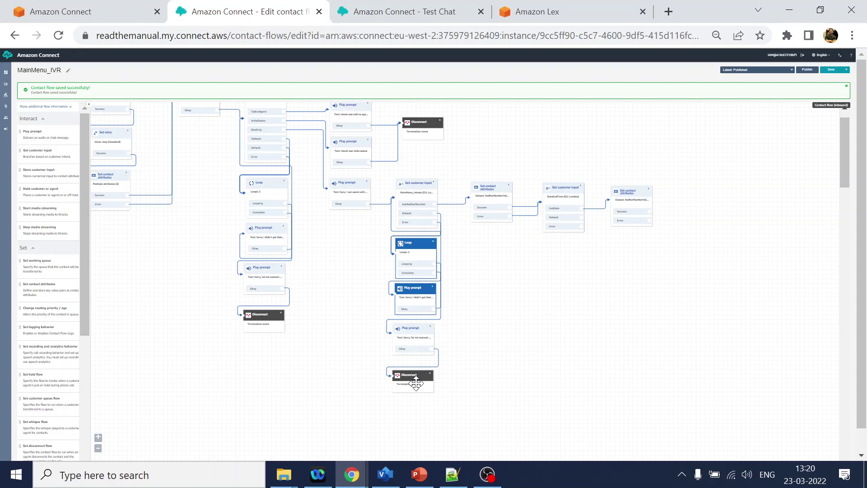
ctrl+click(415, 383)
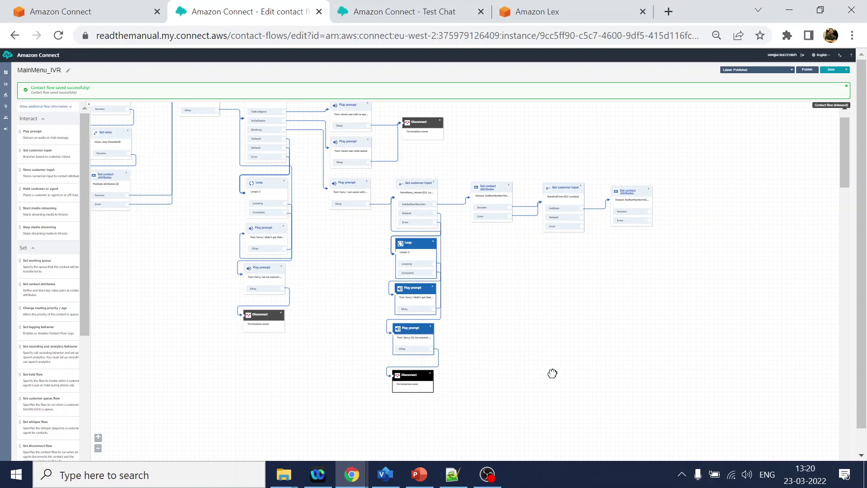
key(ctrl+c)
key(ctrl+v)
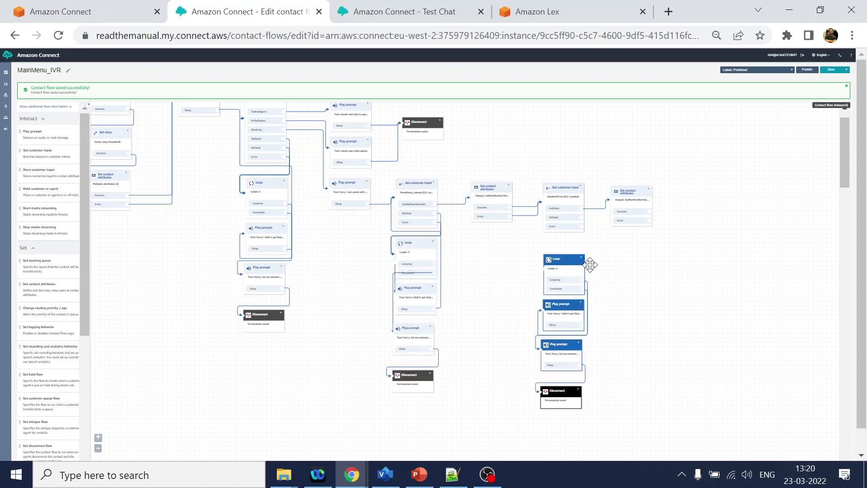
drag(568, 261, 556, 261)
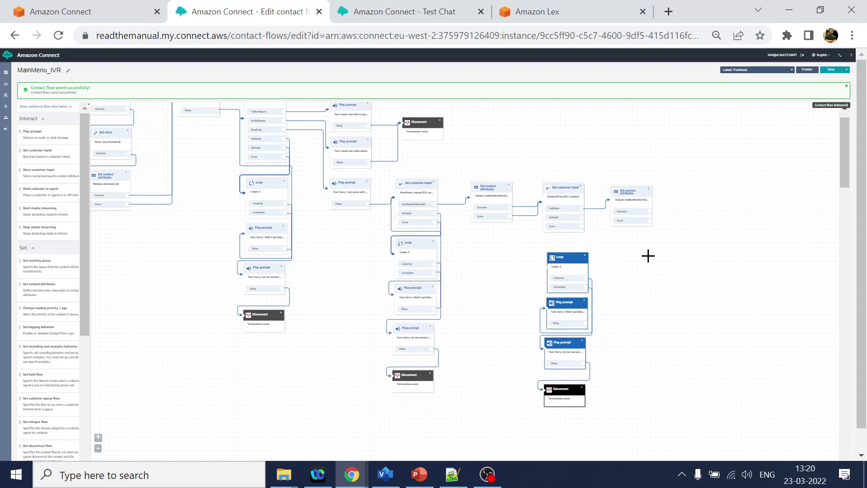
click(427, 255)
key(ctrl+v)
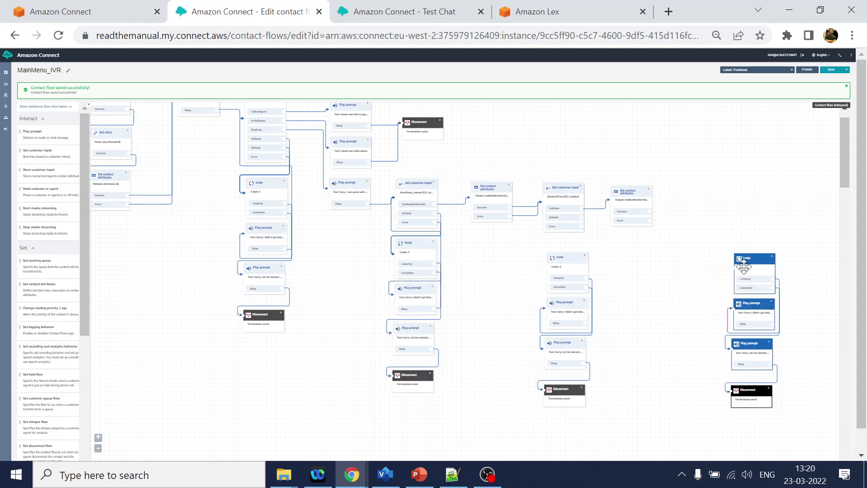
drag(744, 267, 701, 262)
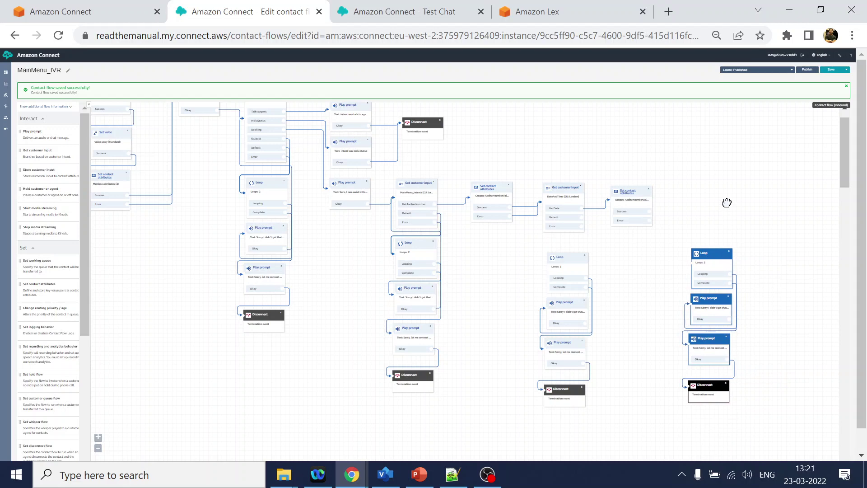
Route Default and Error to the copied Loop and the retry prompt back to the date input.
key(ctrl+plus)
key(ctrl+plus)
drag(643, 389, 448, 321)
drag(765, 360, 509, 330)
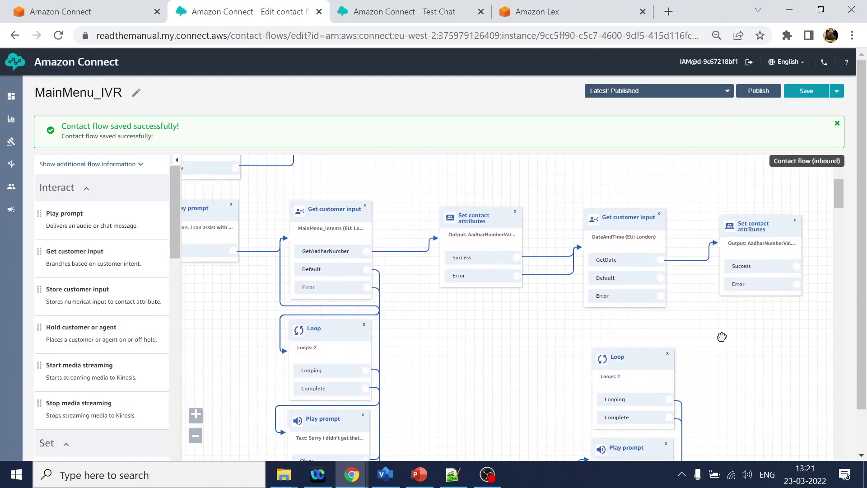
drag(720, 337, 695, 299)
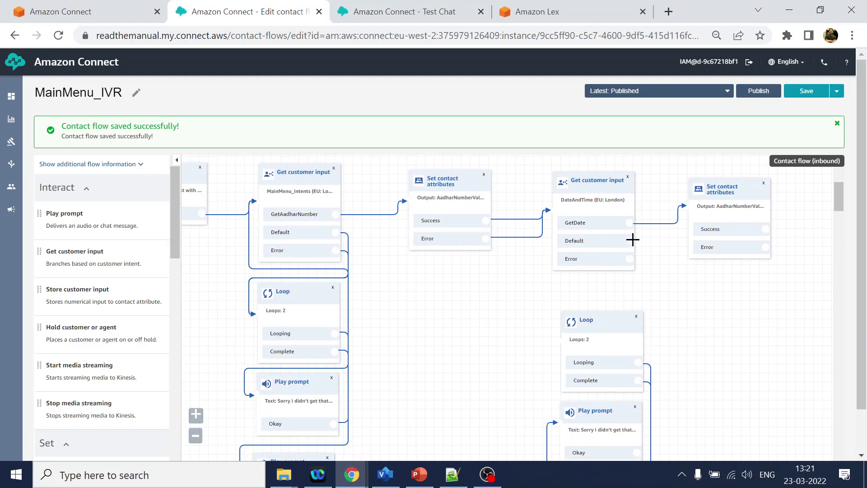
drag(632, 240, 559, 349)
drag(630, 261, 568, 334)
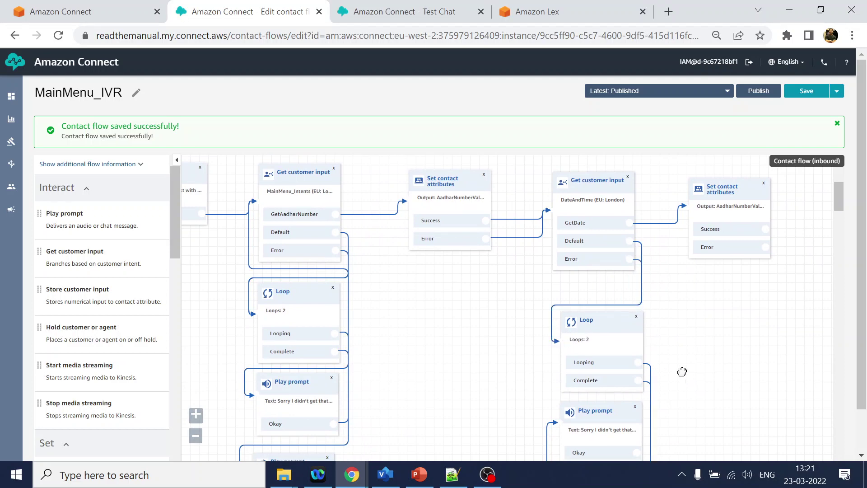
drag(665, 443, 551, 213)
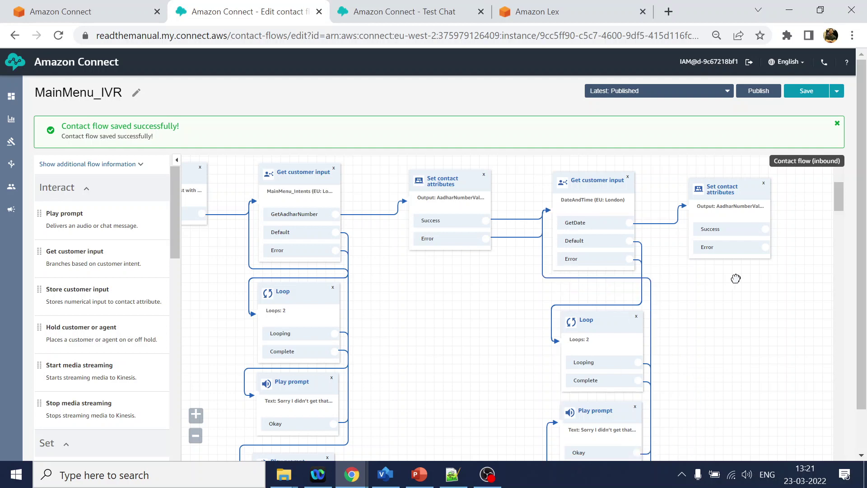
Set the new attributes block's destination attribute name to DateValue.
click(593, 178)
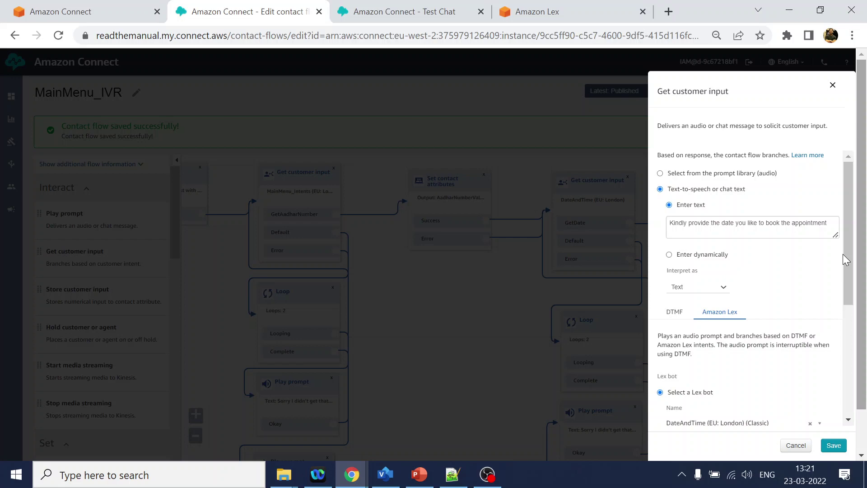
scroll(731, 325, down, 3)
scroll(681, 402, down, 2)
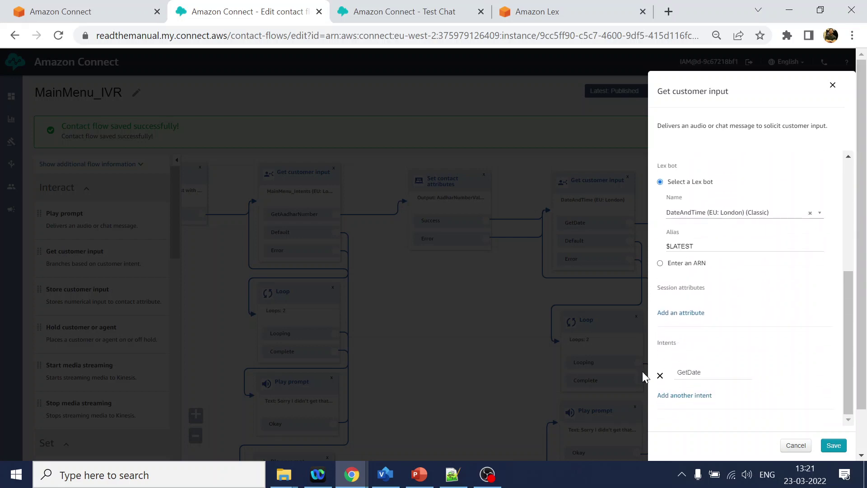
click(795, 446)
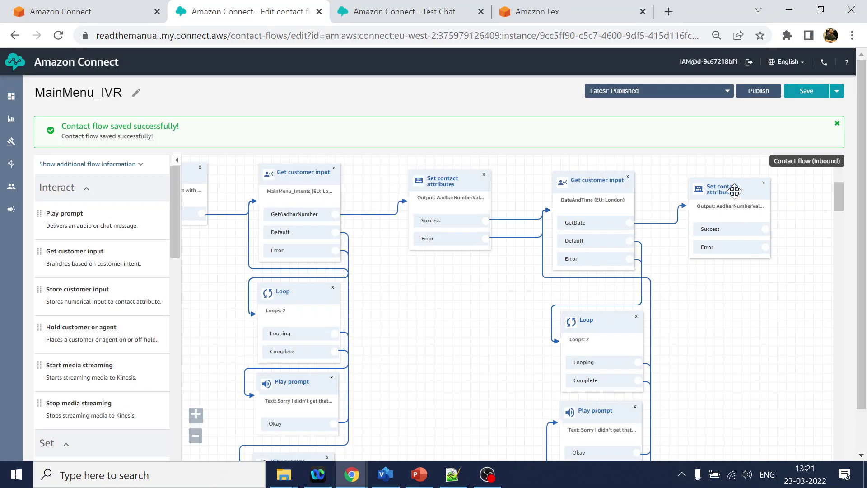
click(731, 192)
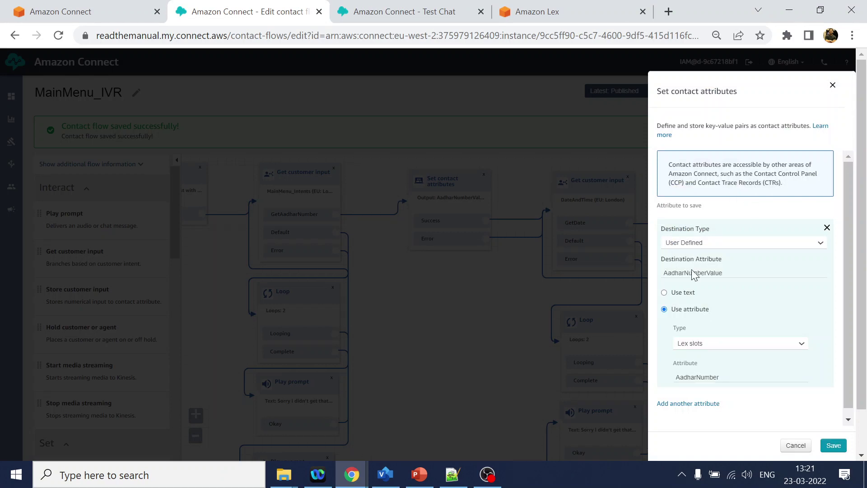
double_click(696, 273)
text(Date)
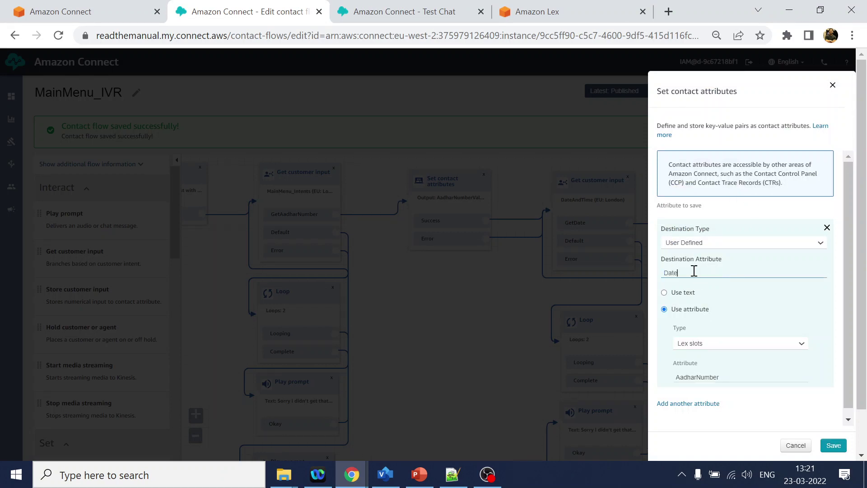
text(Value)
Replace the AadharNumber Lex slot with DateValue and save the block.
click(524, 11)
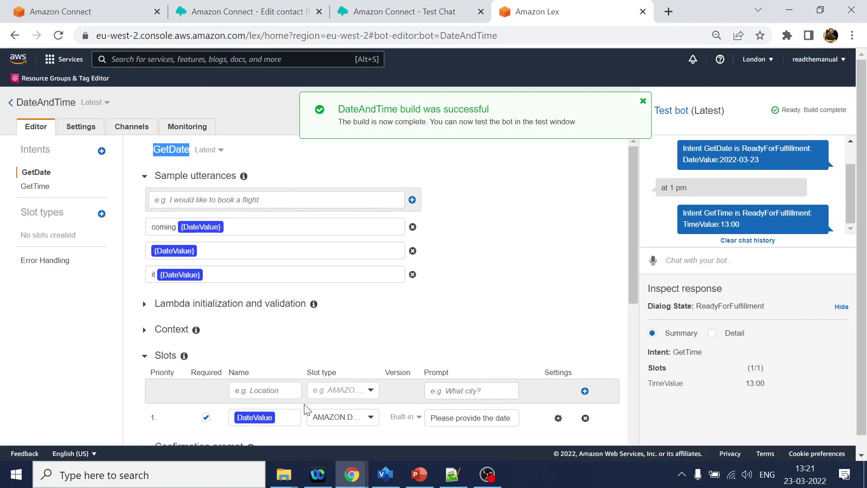
double_click(264, 417)
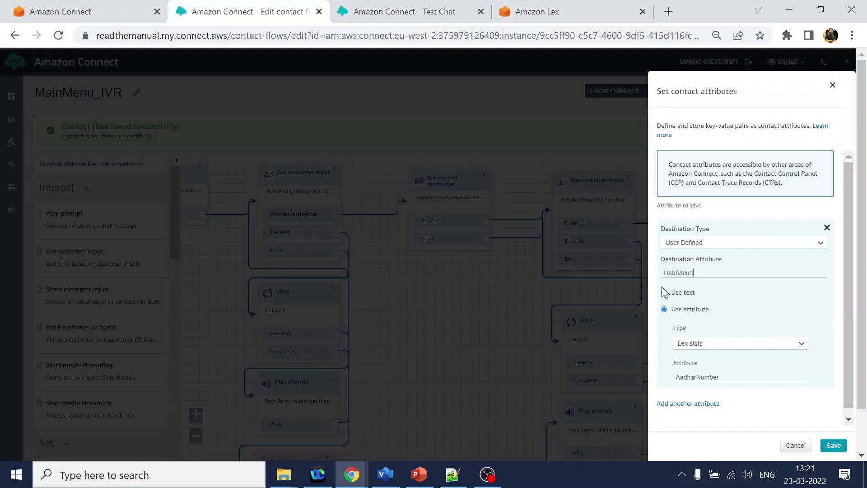
click(271, 11)
scroll(693, 418, down, 1)
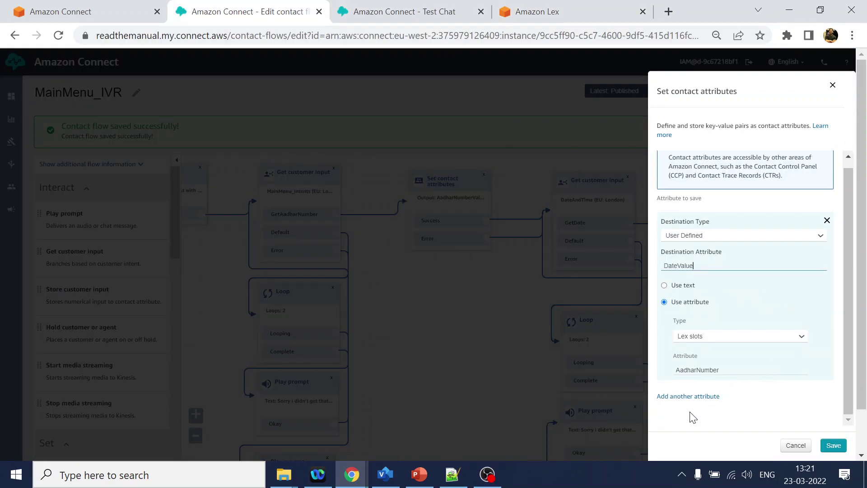
click(708, 373)
key(ctrl+a)
text(a)
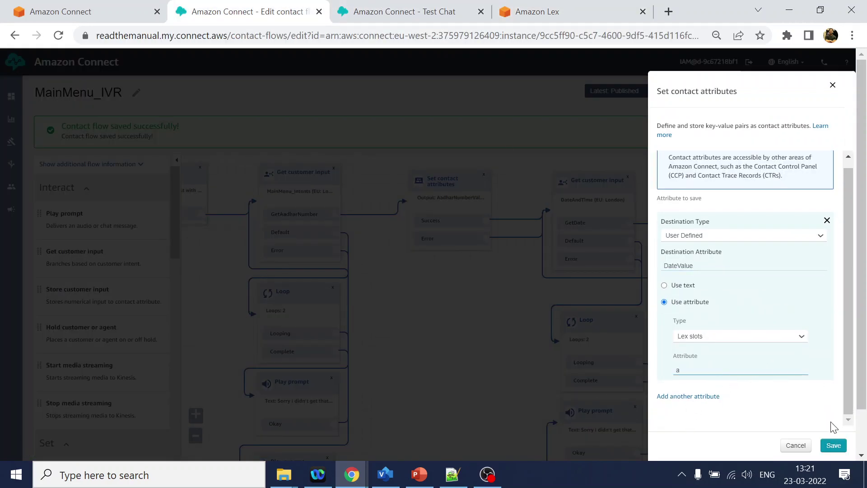
text(DateValue)
click(833, 446)
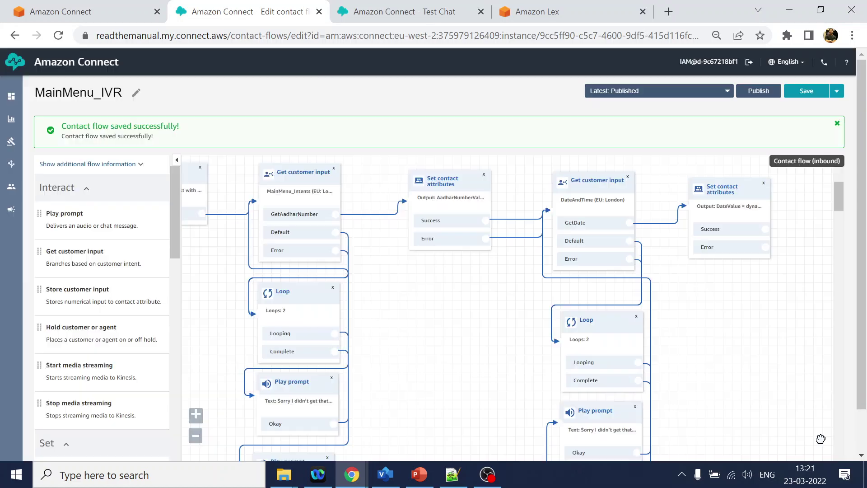
Check the TimeValue slot result in the Lex bot's test output.
click(405, 11)
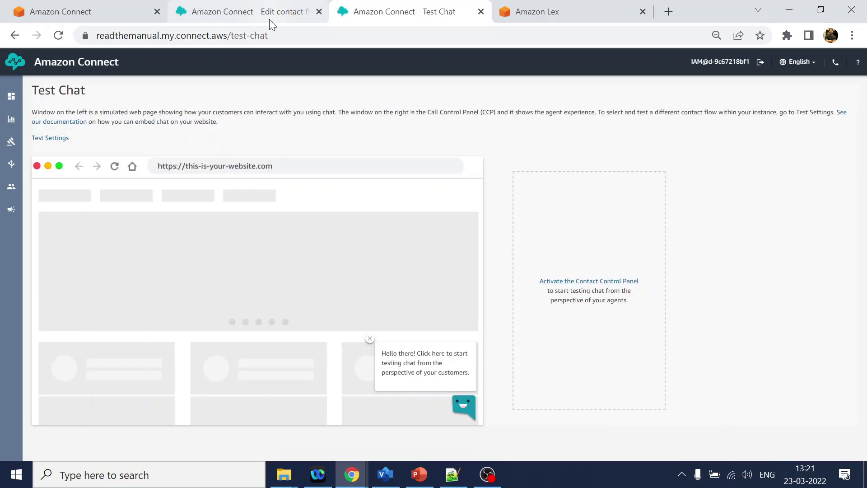
click(269, 19)
click(588, 11)
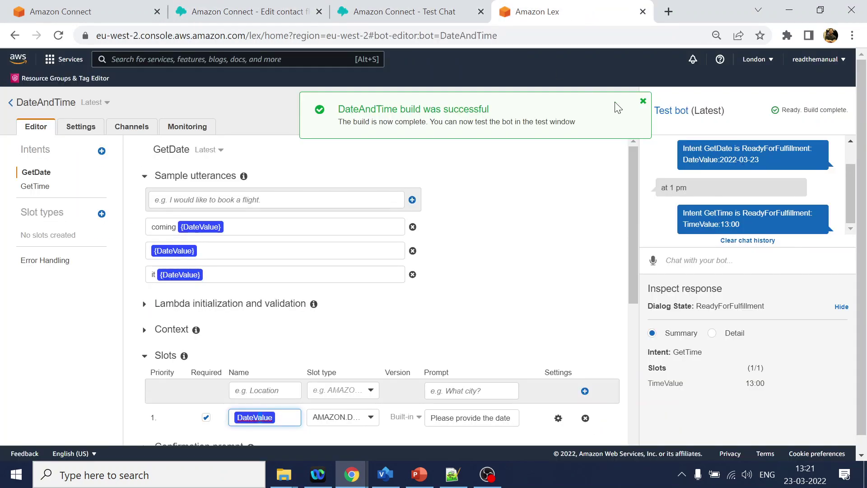
drag(677, 391, 671, 383)
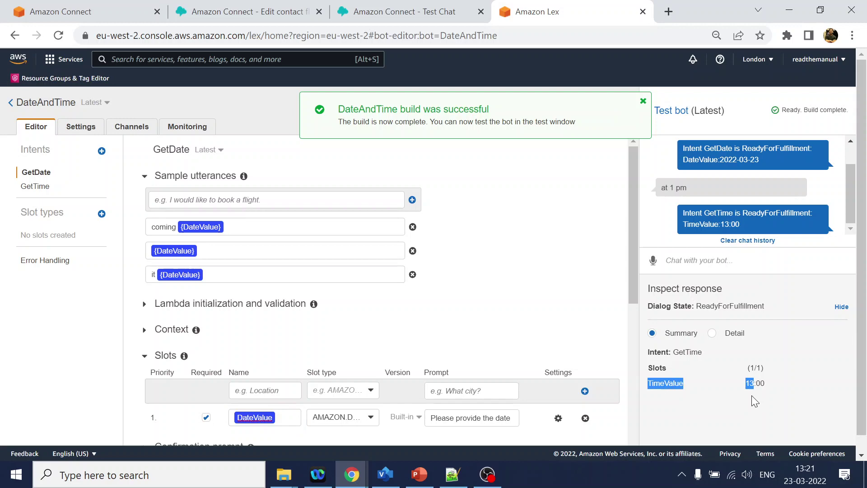
key(alt+Tab)
key(alt+Tab)
click(251, 11)
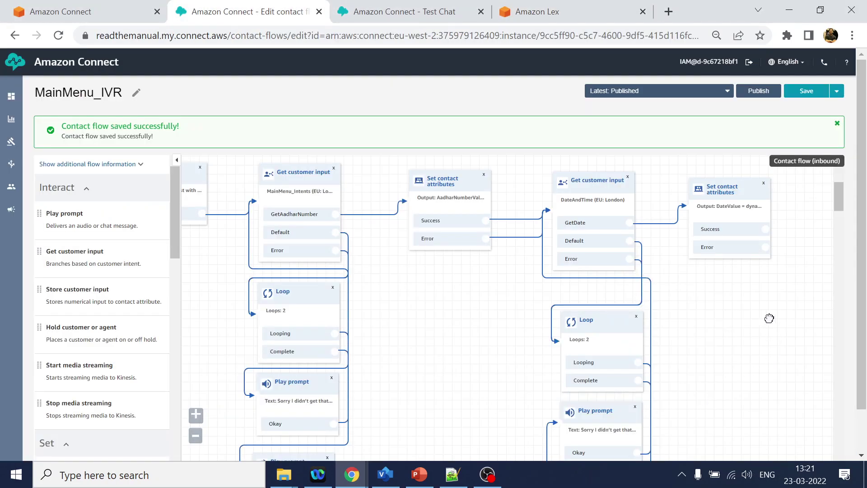
drag(769, 319, 619, 312)
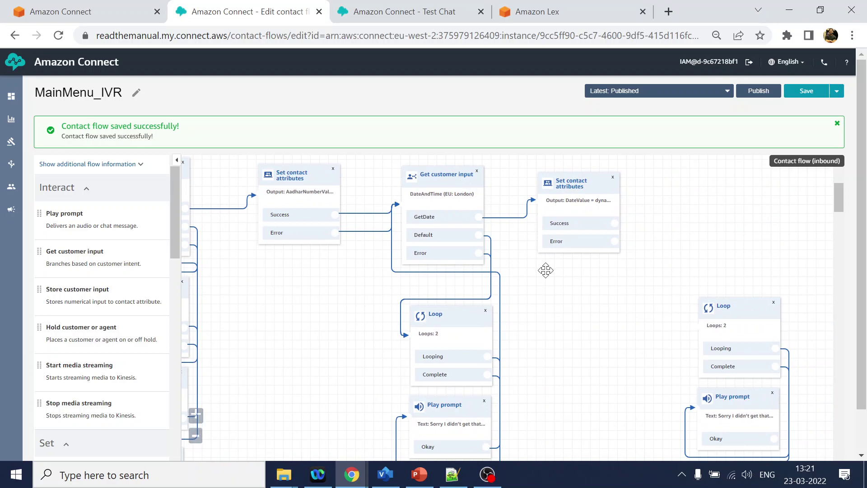
Duplicate the date input block, feed it from DateValue Success/Error, and route its Default/Error to the right Loop.
click(456, 175)
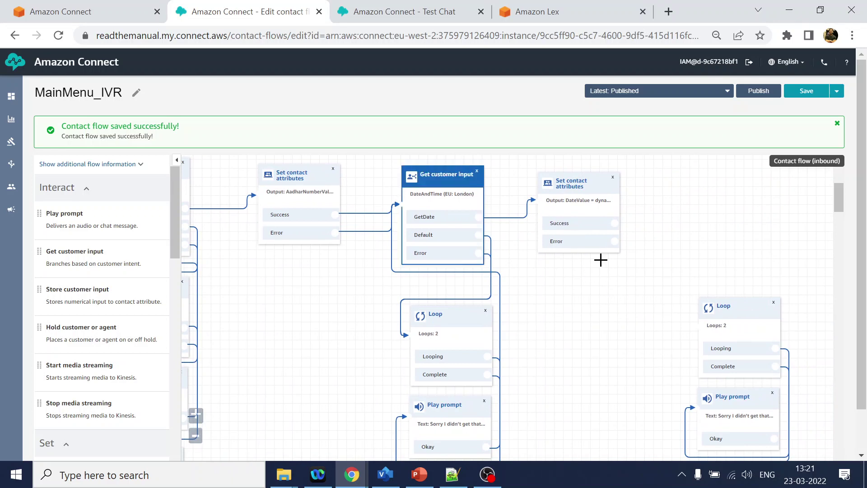
key(ctrl+c)
key(ctrl+v)
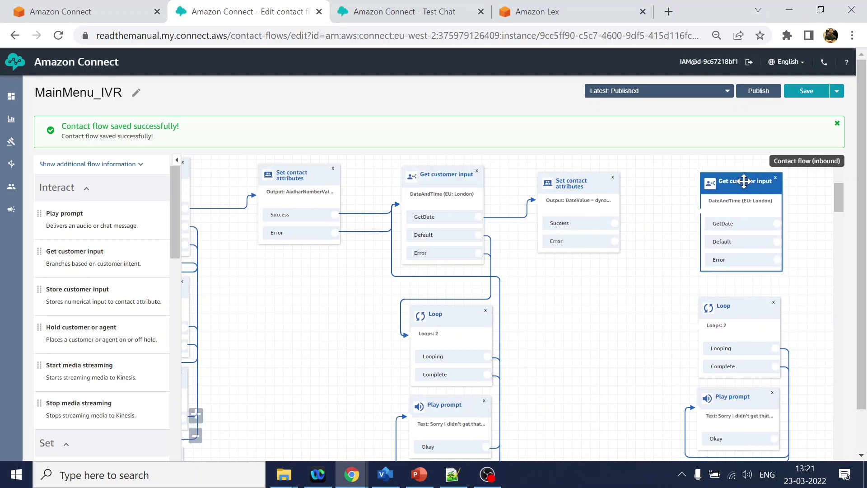
drag(615, 223, 684, 205)
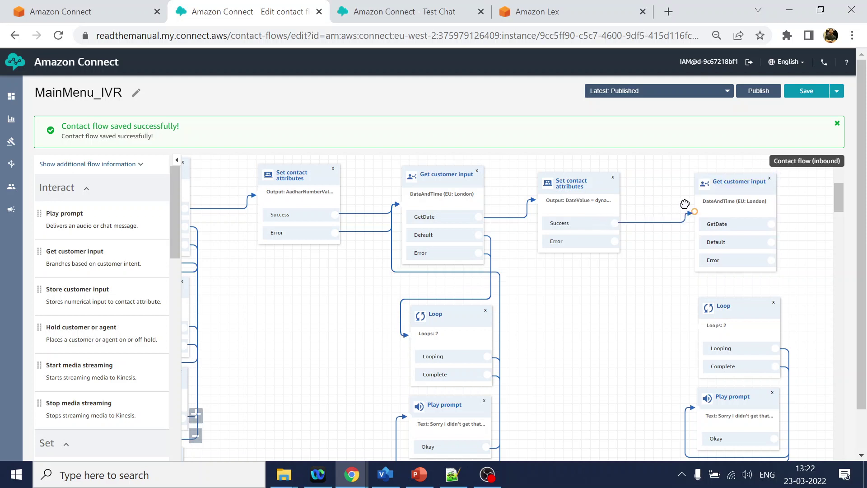
drag(614, 241, 690, 215)
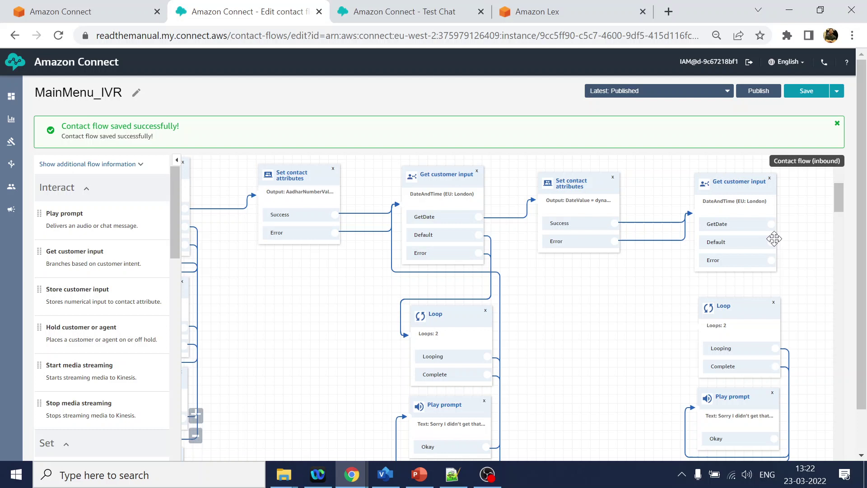
drag(772, 242, 719, 313)
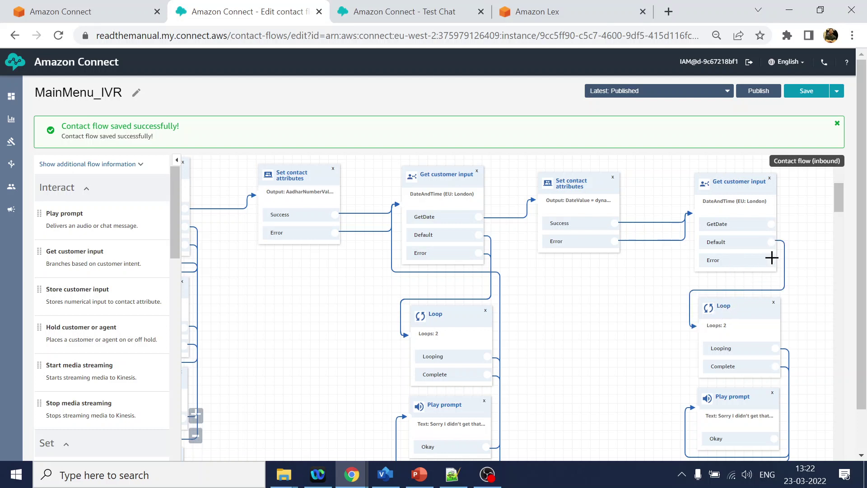
drag(772, 258, 701, 327)
Loop the retry prompt to the copied input and change its prompt to 'Finally, please provide time between 9am to 8pm.'.
scroll(796, 356, down, 1)
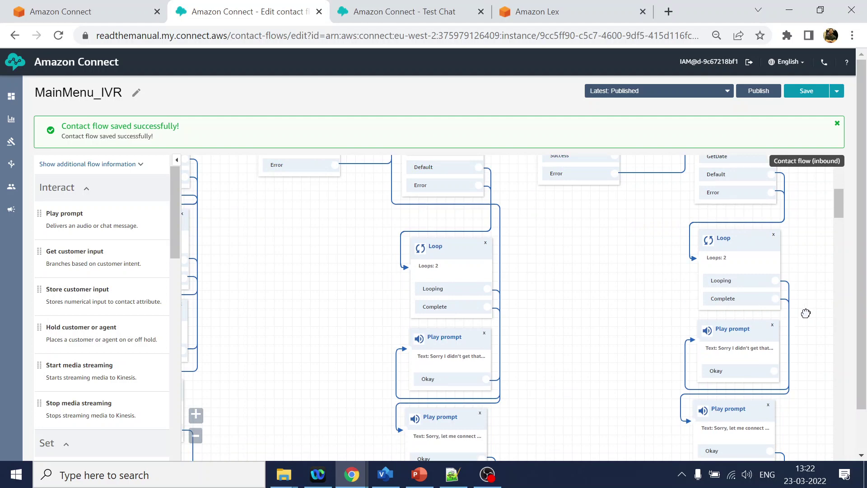
scroll(770, 437, up, 1)
drag(771, 439, 691, 212)
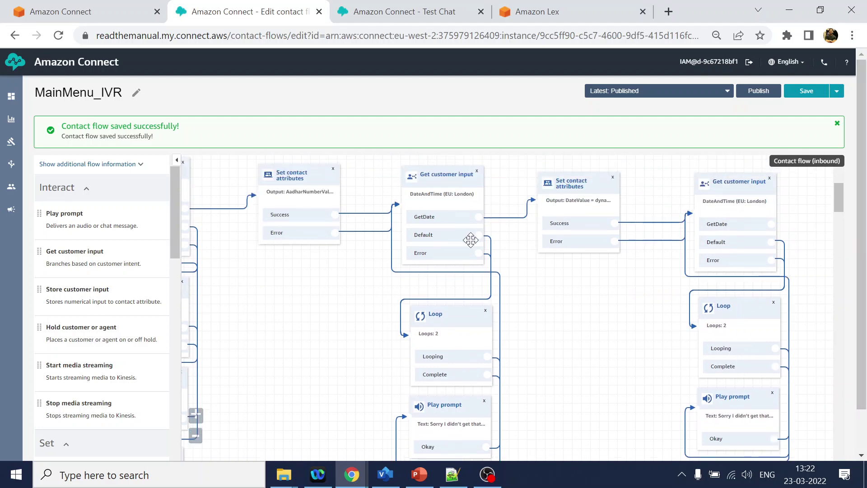
click(738, 188)
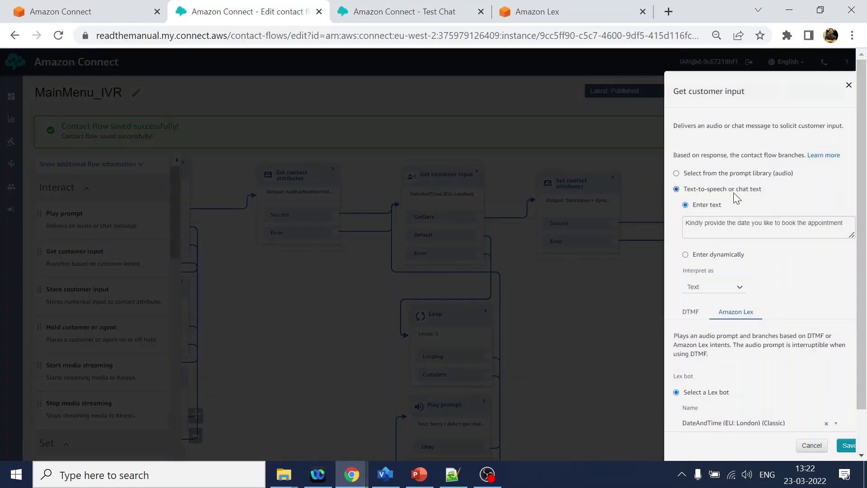
key(alt+Tab)
double_click(485, 348)
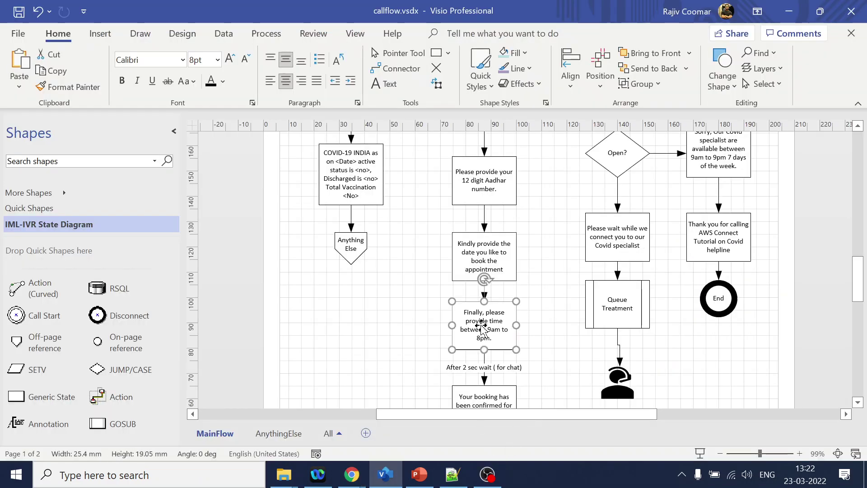
key(alt+Tab)
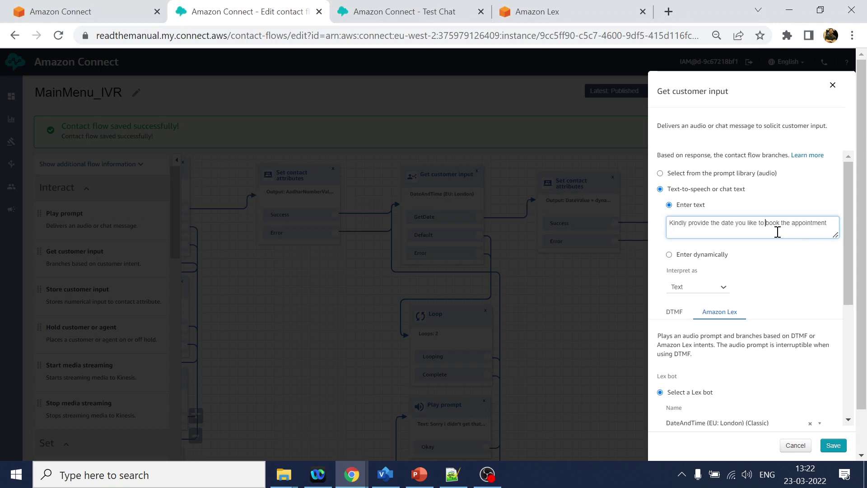
key(ctrl+a)
key(ctrl+v)
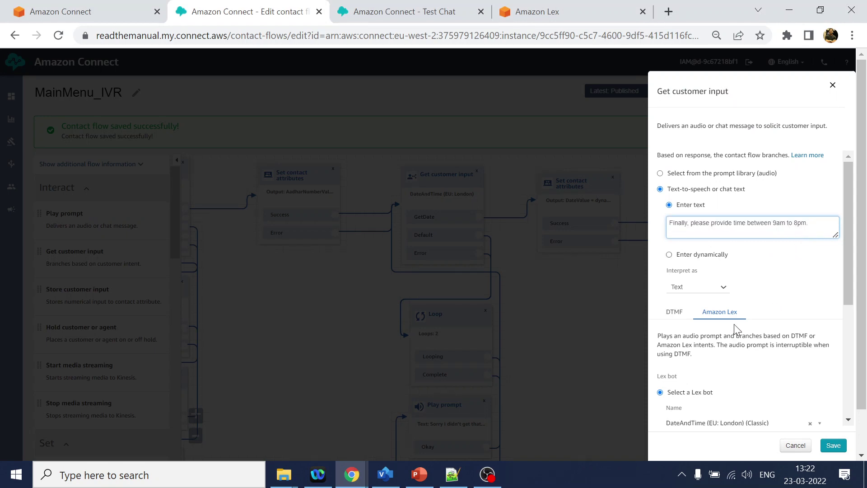
Change the copied input's branch intent from GetDate to GetTime.
scroll(735, 329, down, 3)
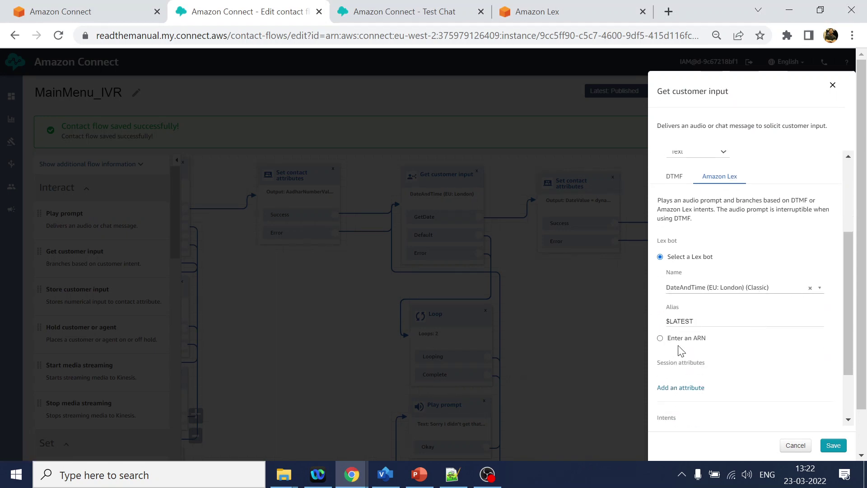
scroll(708, 374, down, 3)
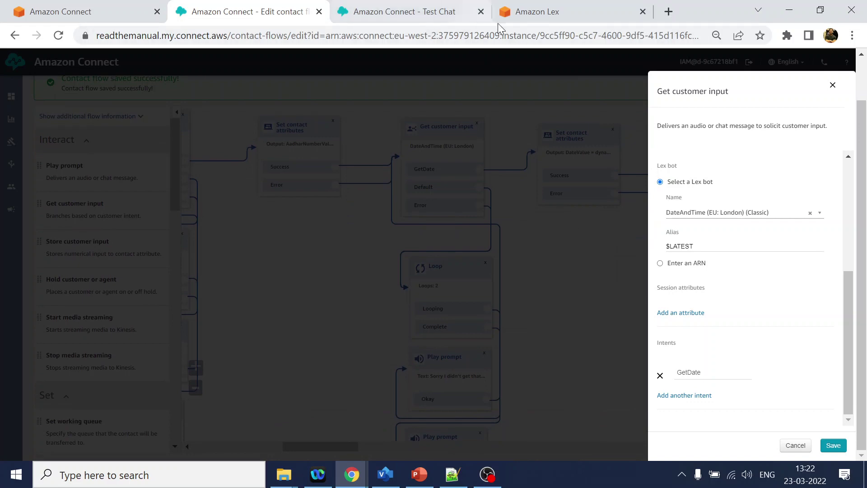
click(560, 14)
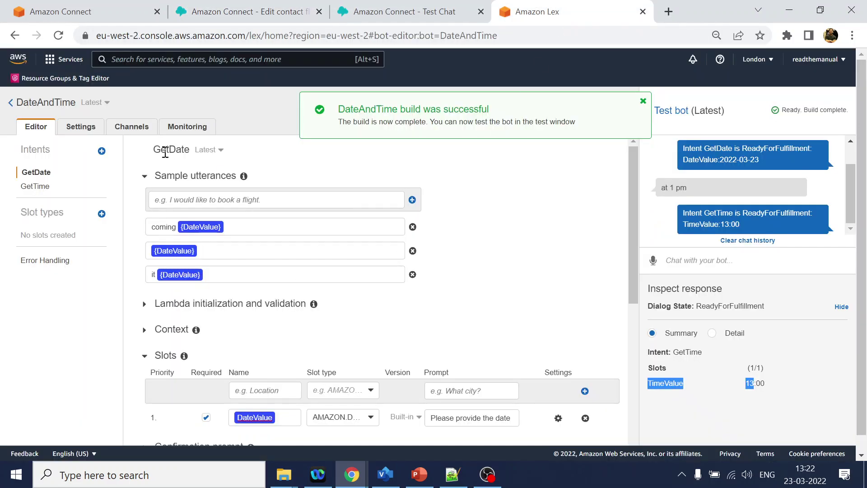
double_click(684, 352)
click(409, 12)
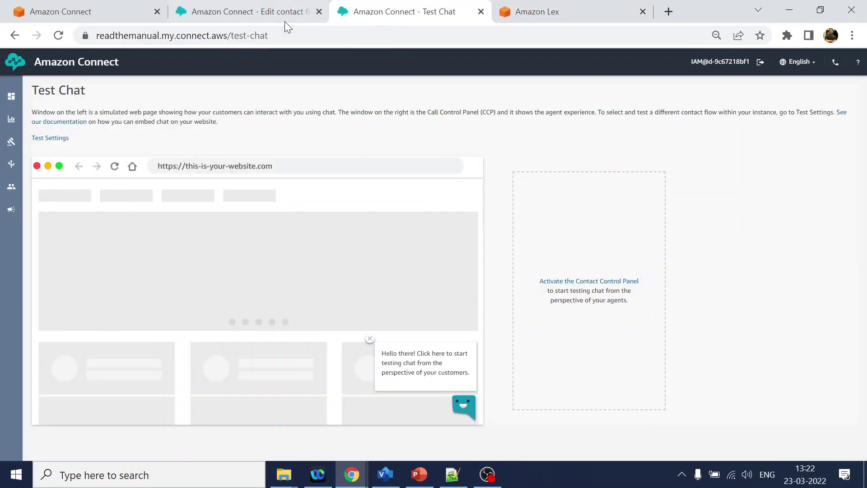
click(284, 21)
double_click(689, 372)
key(ctrl+v)
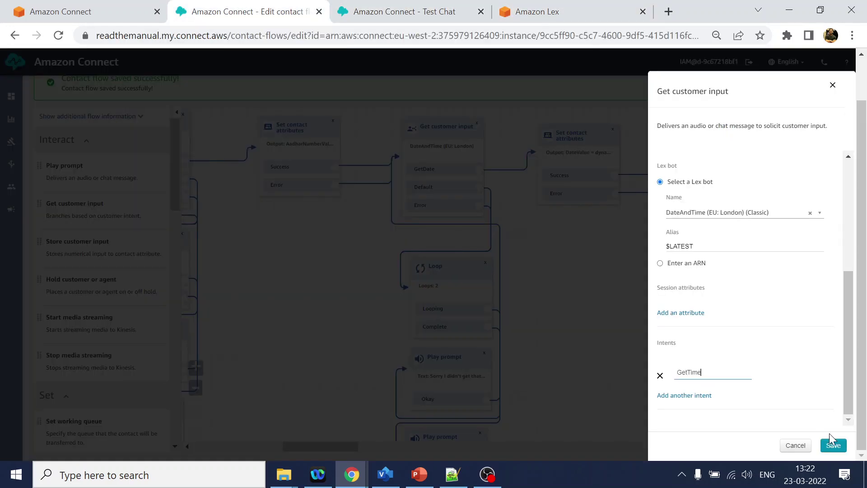
Save the time input and place a copy of the date Set contact attributes block after GetTime.
click(835, 446)
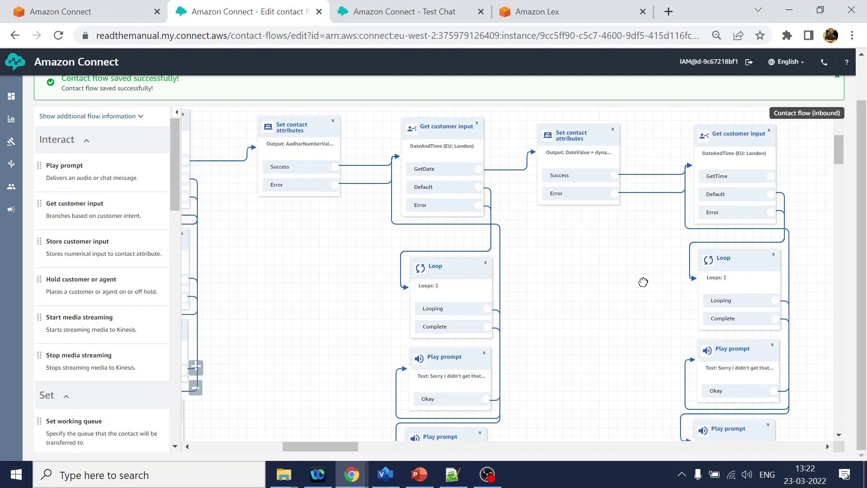
drag(642, 283, 435, 283)
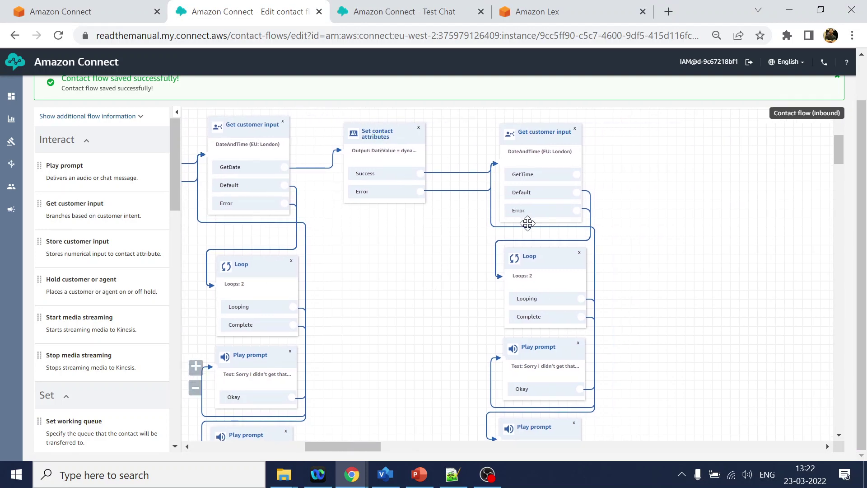
mouse_move(528, 224)
click(387, 131)
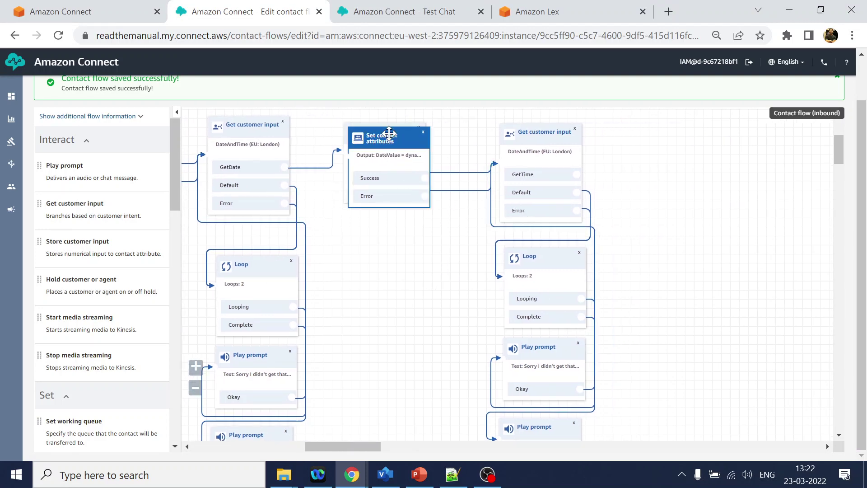
key(ctrl+c)
key(ctrl+v)
drag(627, 154, 673, 136)
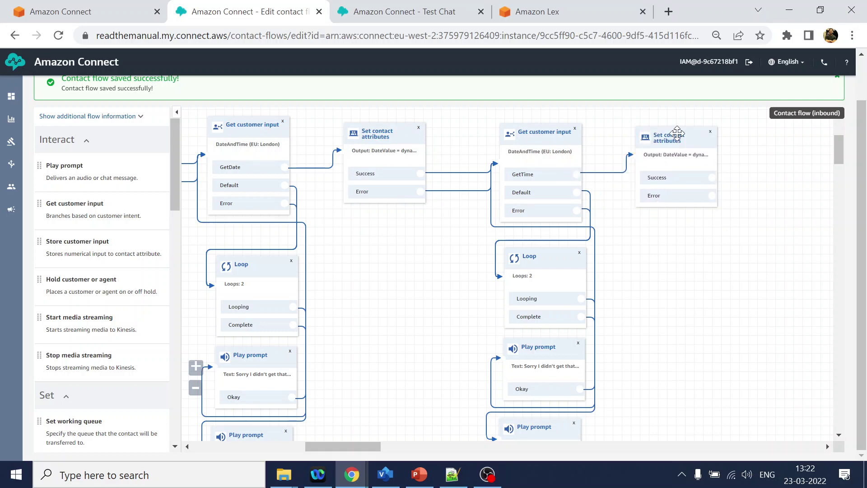
Set the copied block's Lex slot and destination attribute to TimeValue and save.
click(676, 135)
scroll(759, 316, down, 1)
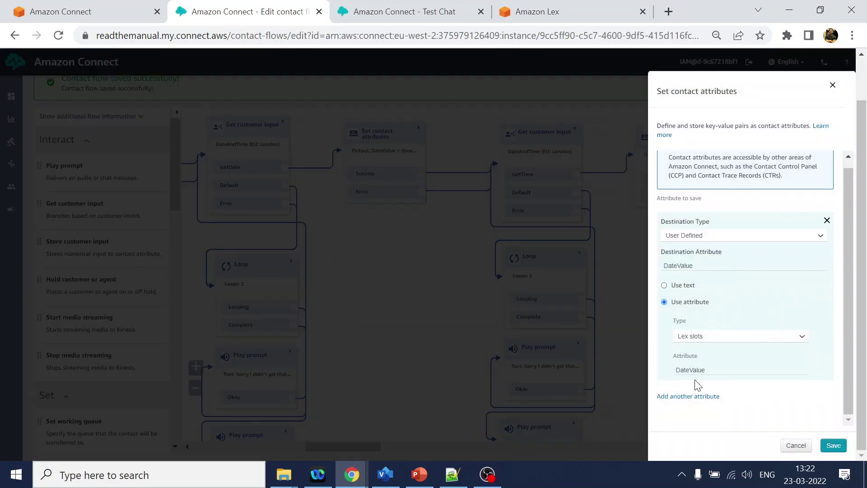
click(520, 12)
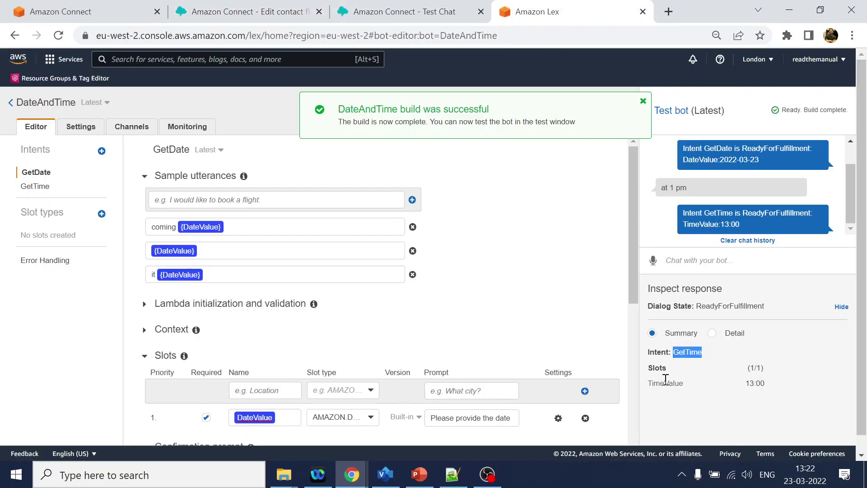
drag(649, 383, 750, 383)
click(685, 375)
drag(649, 383, 683, 386)
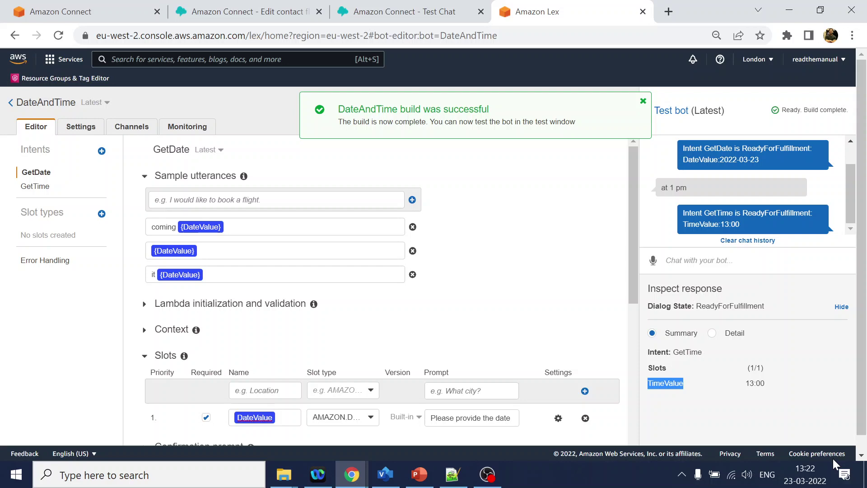
click(280, 12)
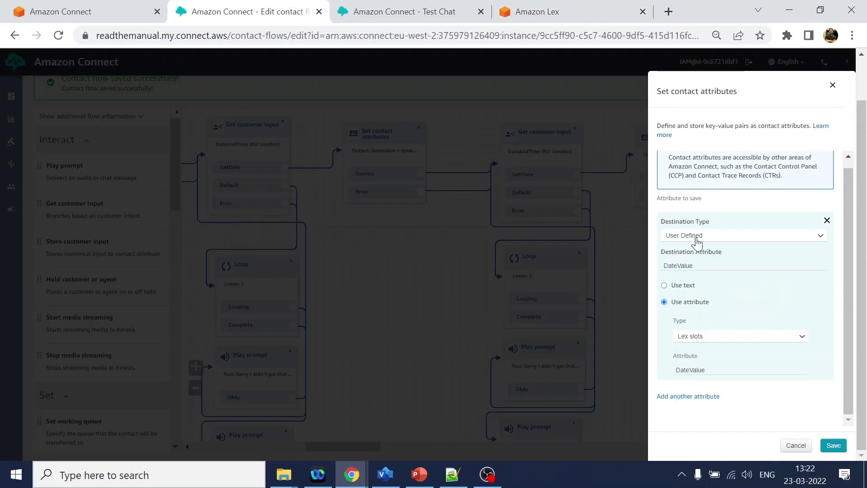
double_click(690, 370)
key(ctrl+v)
double_click(681, 267)
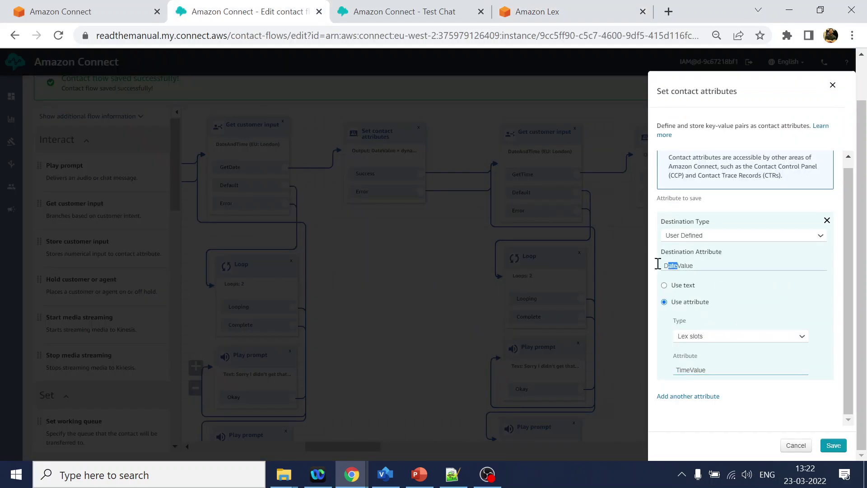
key(ctrl+v)
click(834, 445)
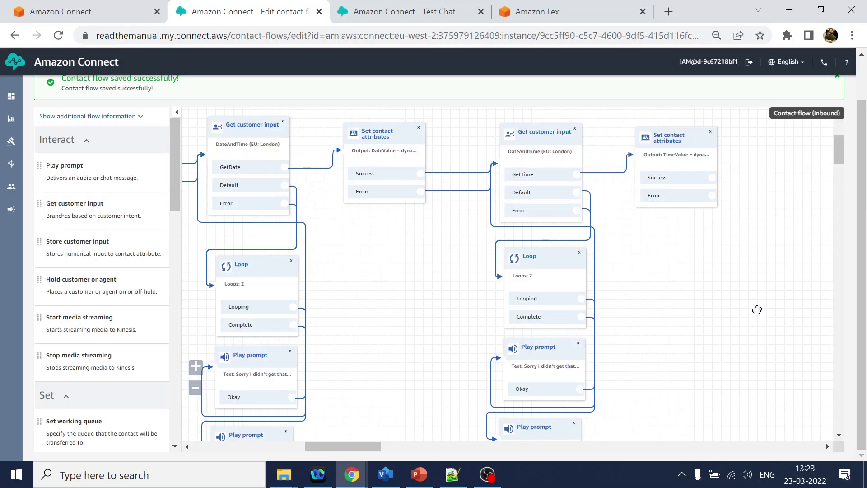
Move Disconnect to the far right and copy the booking confirmation wording from the diagram.
drag(778, 293, 607, 309)
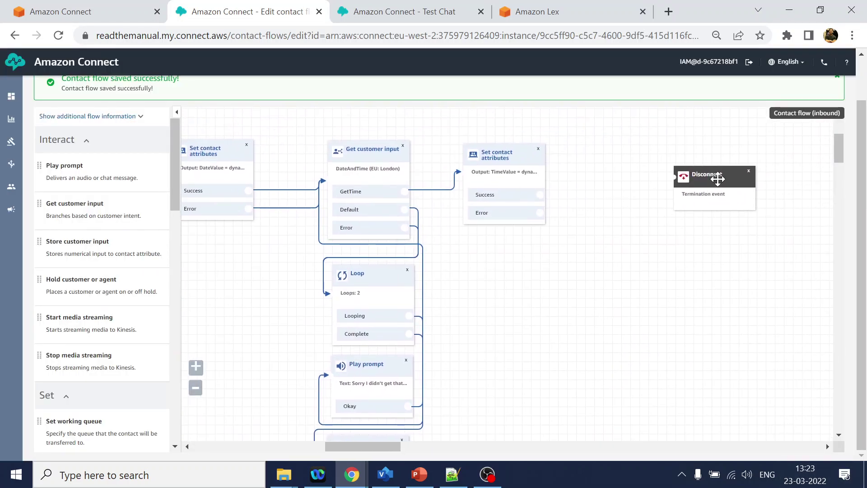
drag(711, 182, 792, 167)
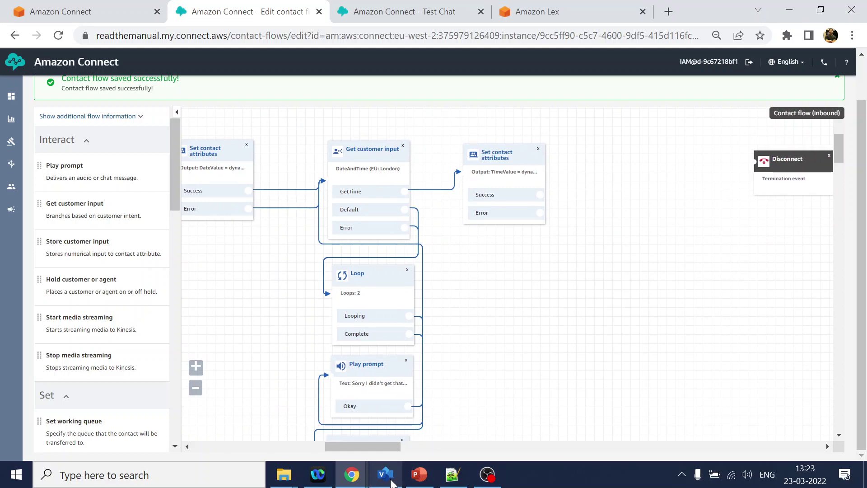
click(385, 474)
scroll(479, 391, down, 2)
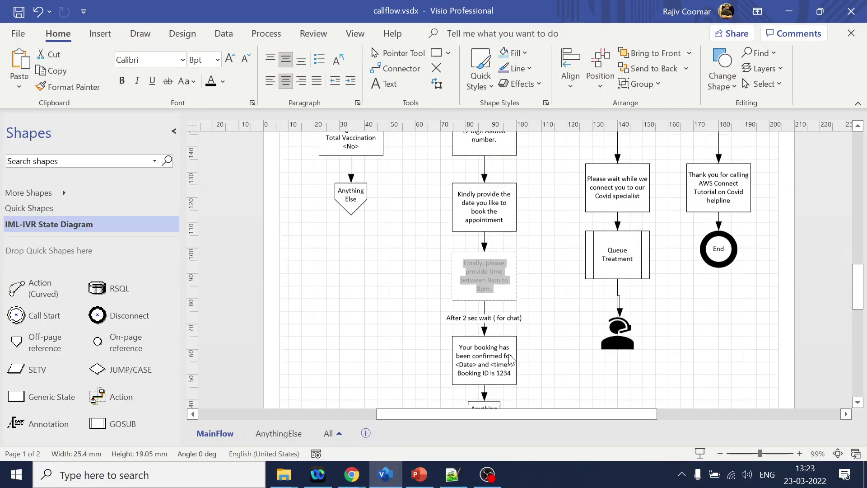
double_click(479, 356)
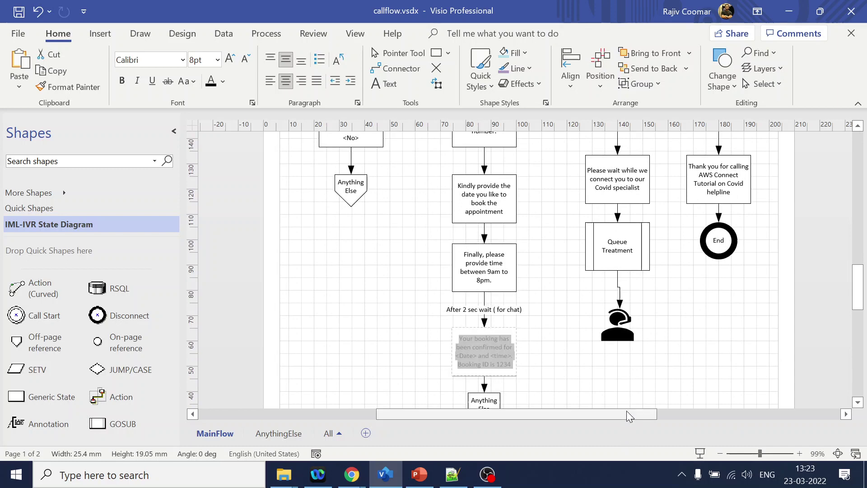
key(alt+Tab)
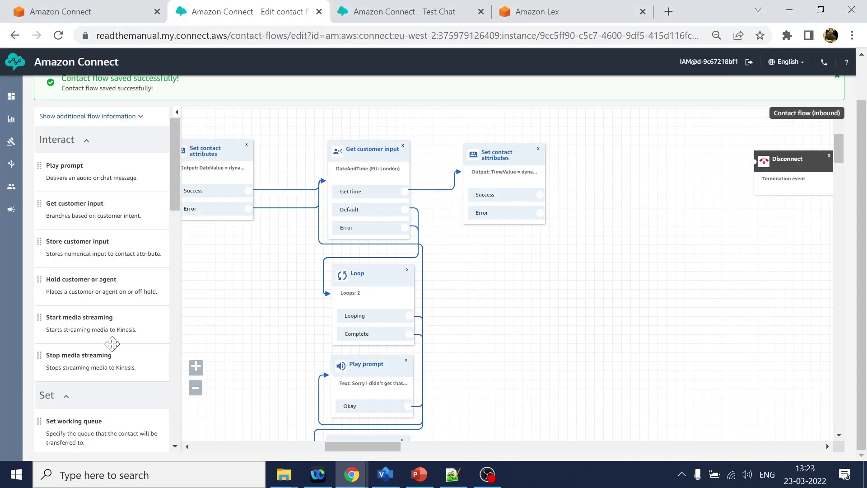
Place a Loop block from the Branch group after the TimeValue attributes block.
scroll(112, 344, down, 15)
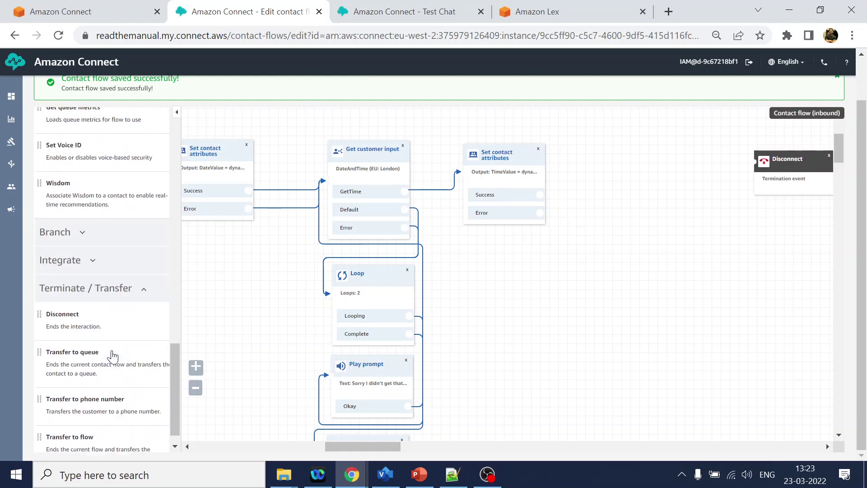
click(83, 213)
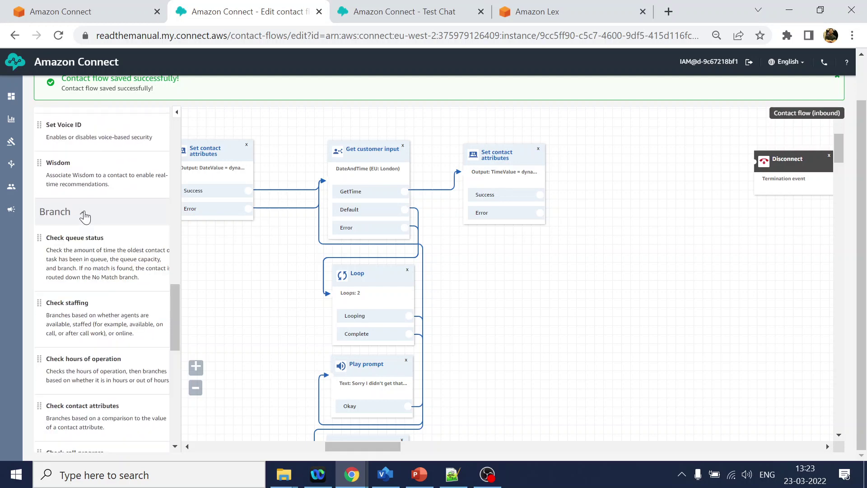
scroll(76, 344, down, 5)
drag(77, 348, 593, 154)
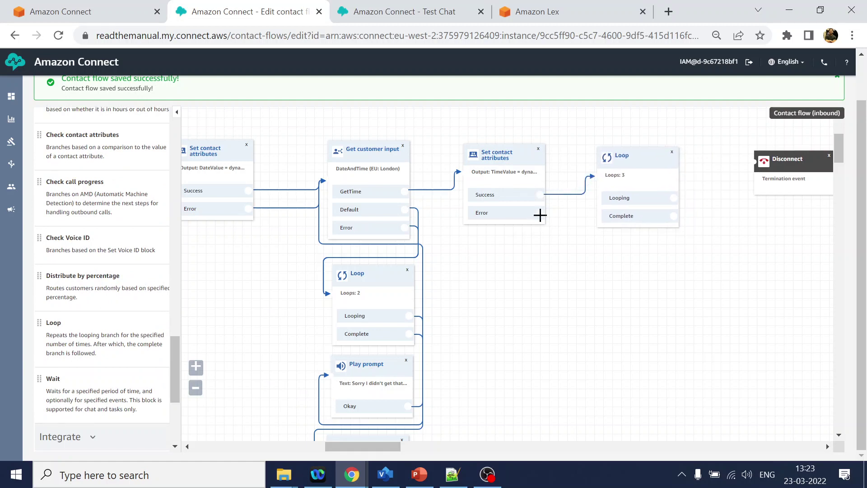
Remove the Loop block that followed Set contact attributes.
drag(540, 195, 604, 190)
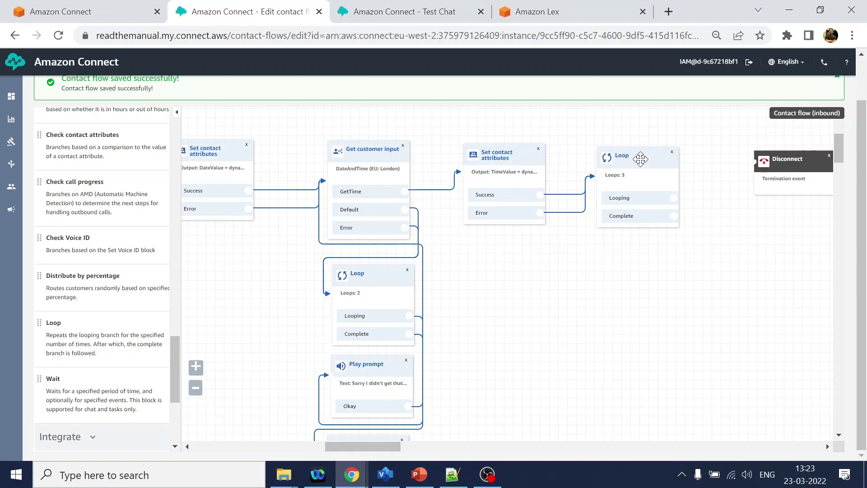
click(639, 159)
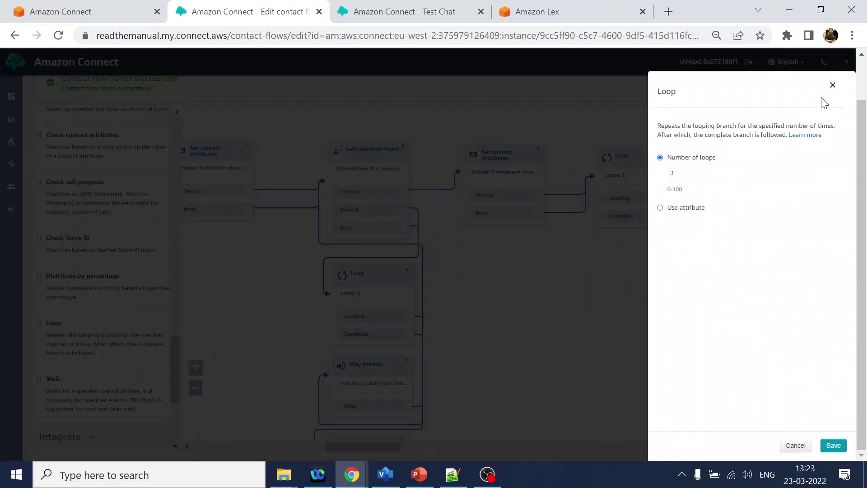
click(833, 86)
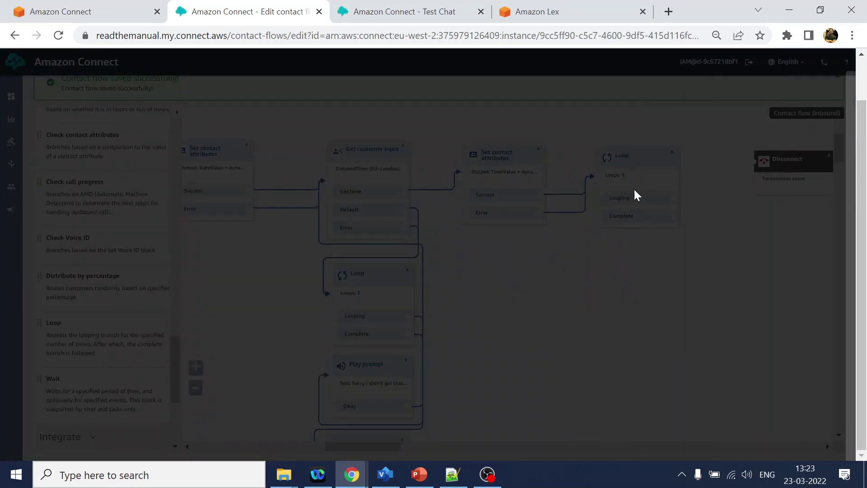
click(672, 152)
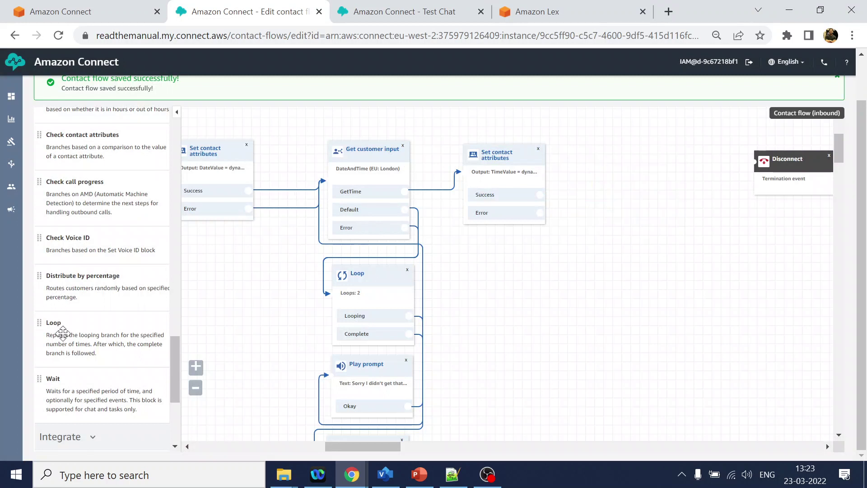
Add a Wait block fed by Success and Error, with a 2 Seconds timeout, and save it.
drag(83, 384, 595, 162)
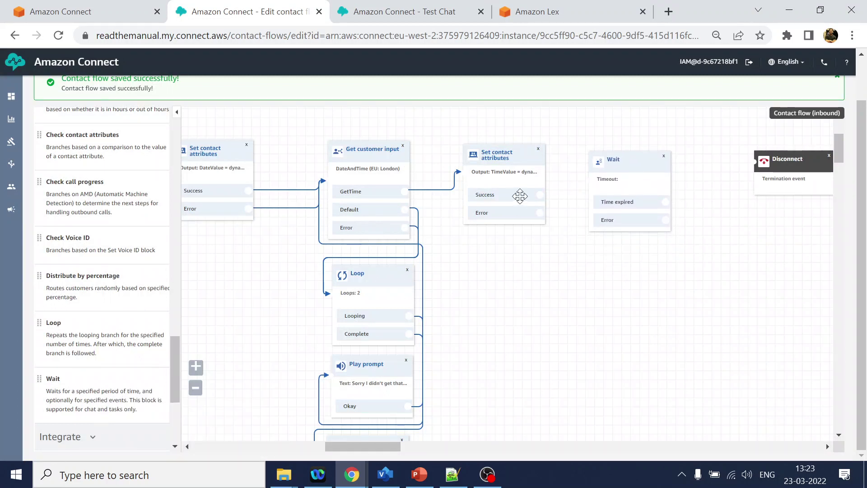
drag(541, 195, 582, 180)
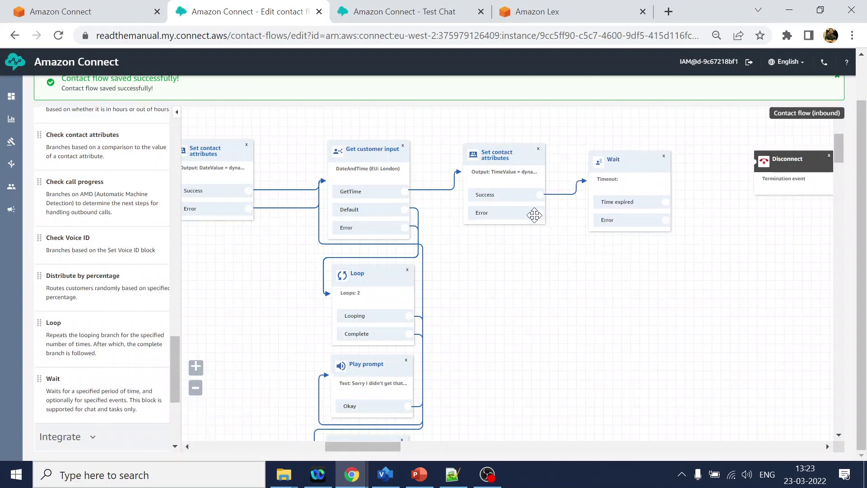
drag(540, 212, 592, 194)
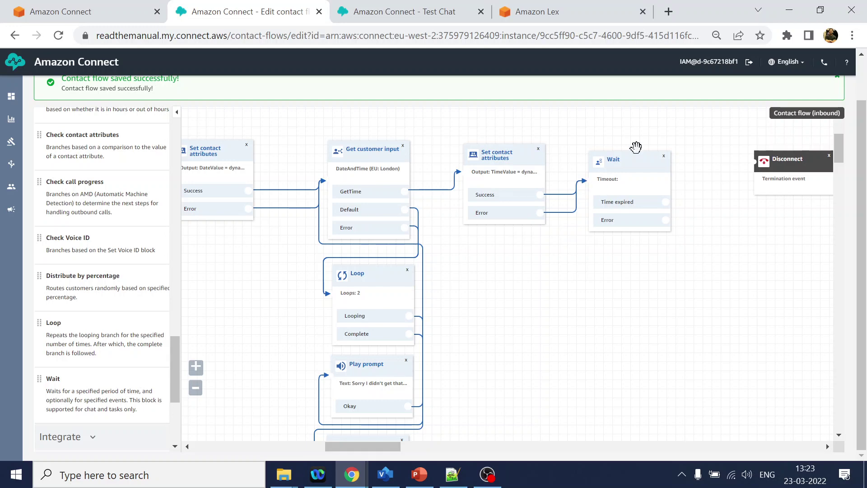
click(633, 164)
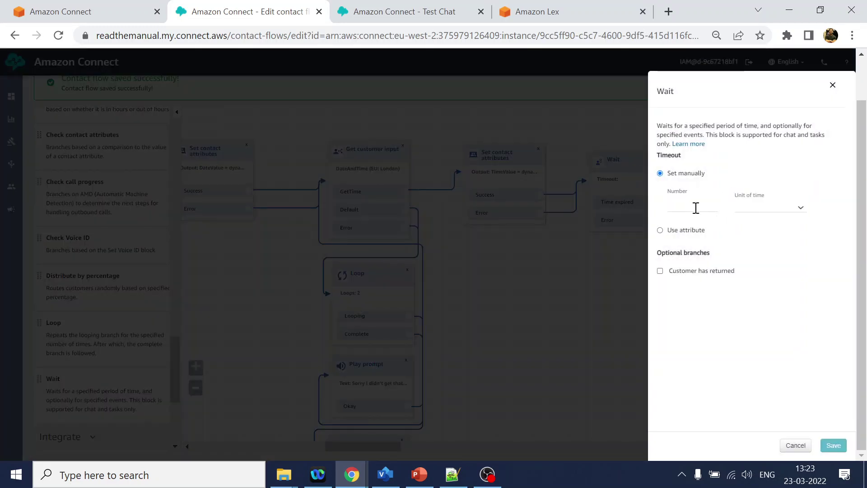
click(696, 208)
text(2)
click(772, 207)
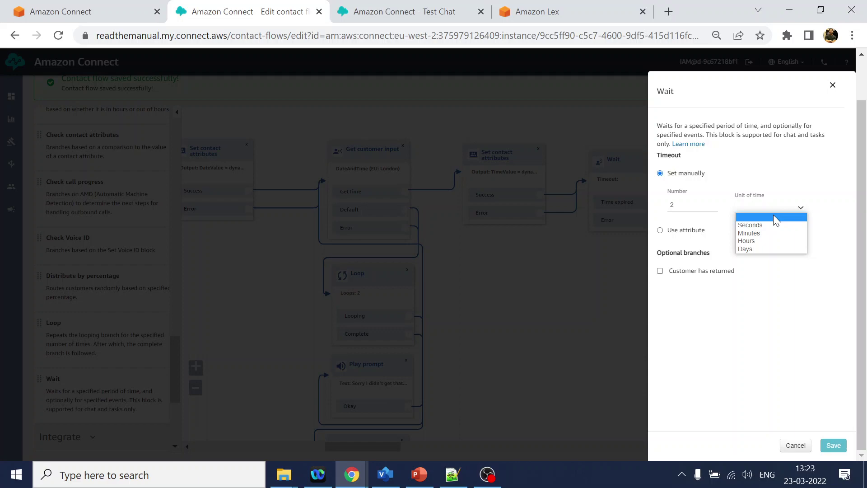
click(770, 224)
click(834, 445)
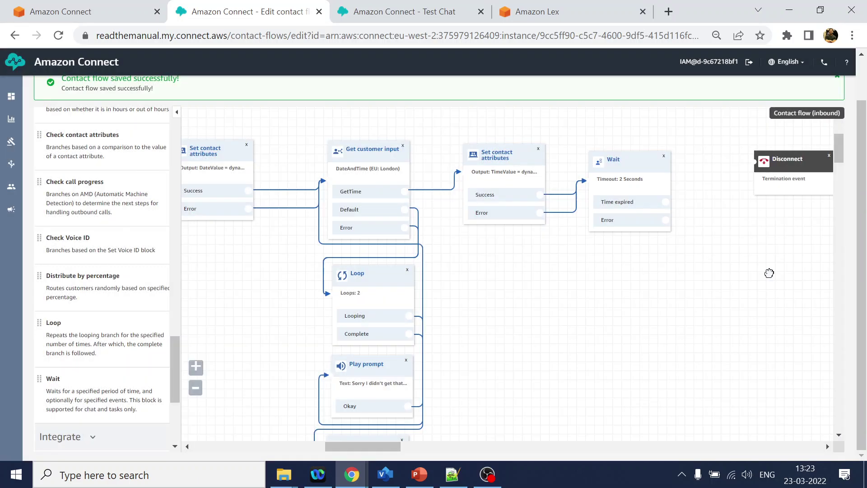
Add a Play prompt block next to the Disconnect block.
drag(800, 170, 833, 169)
scroll(734, 273, right, 5)
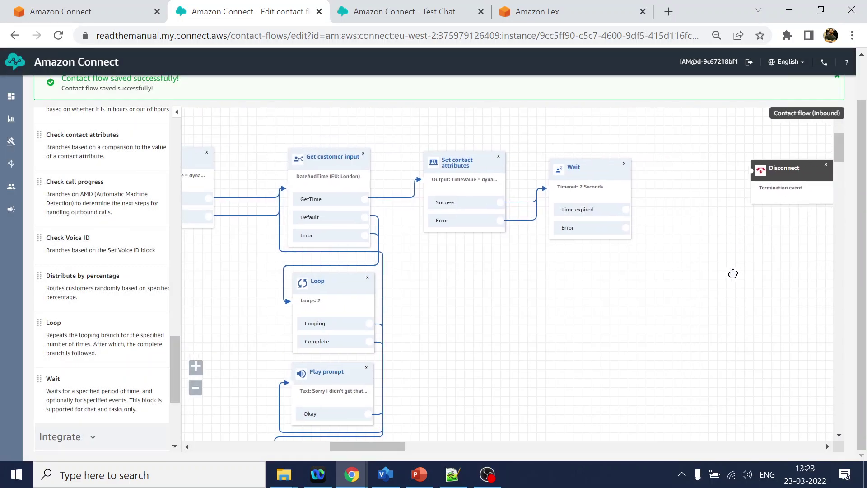
drag(684, 179, 718, 174)
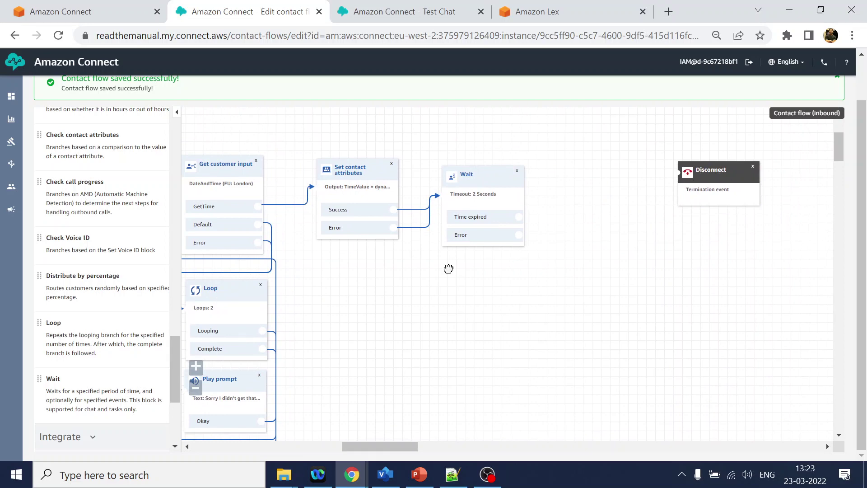
scroll(88, 278, up, 5)
scroll(88, 278, up, 10)
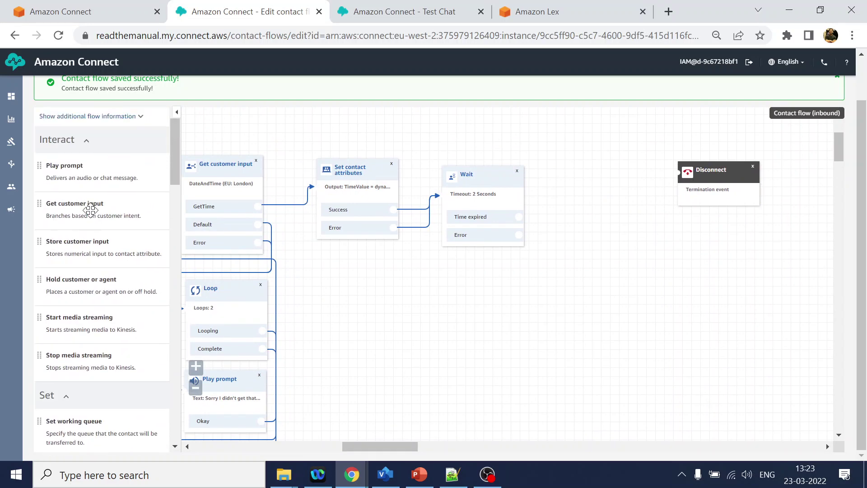
drag(88, 174, 582, 178)
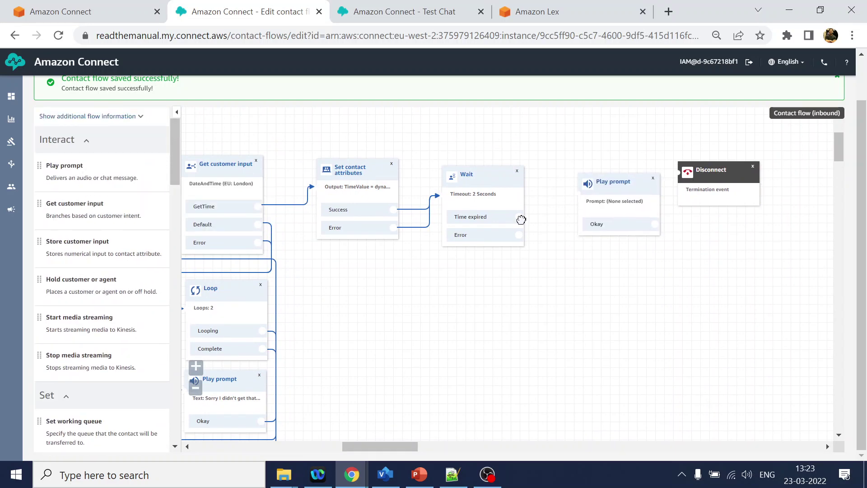
Route Wait's Time expired and Error to Play prompt and paste the confirmation text as text-to-speech.
drag(519, 218, 579, 195)
drag(519, 235, 589, 205)
click(613, 182)
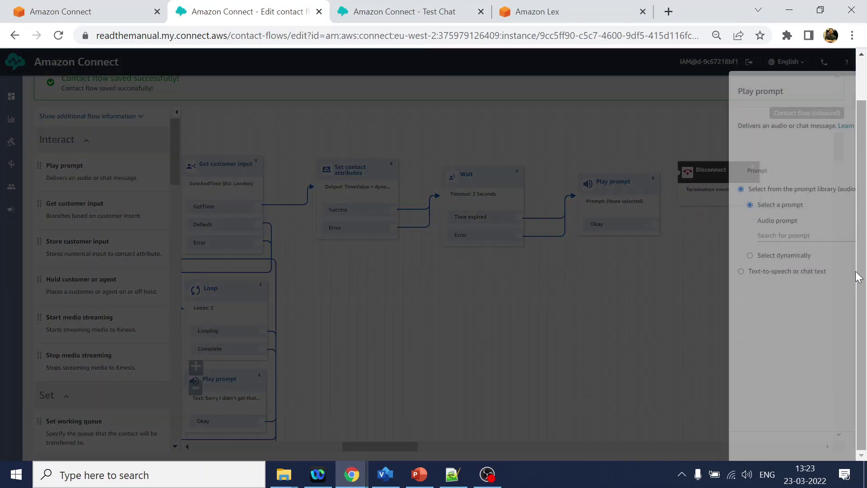
click(709, 273)
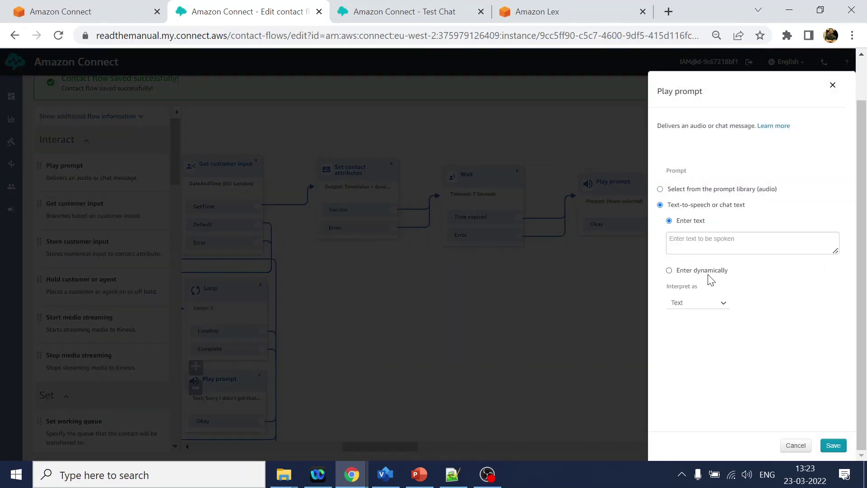
click(731, 244)
key(ctrl+v)
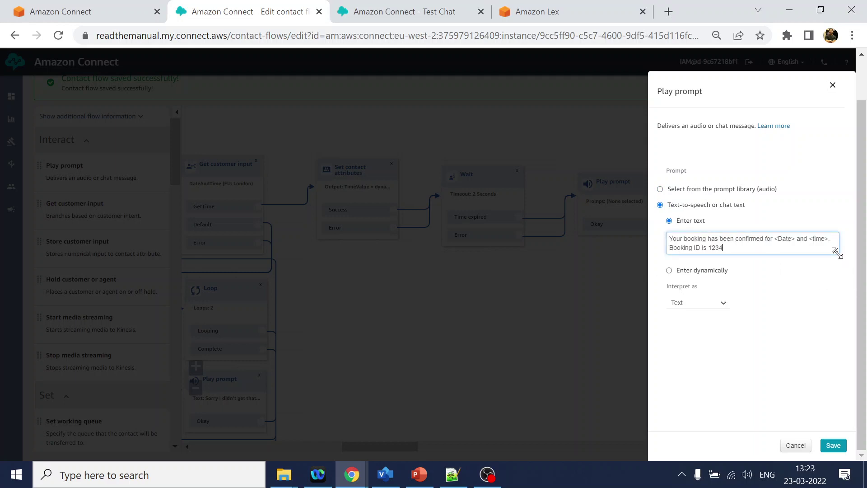
drag(835, 248, 845, 312)
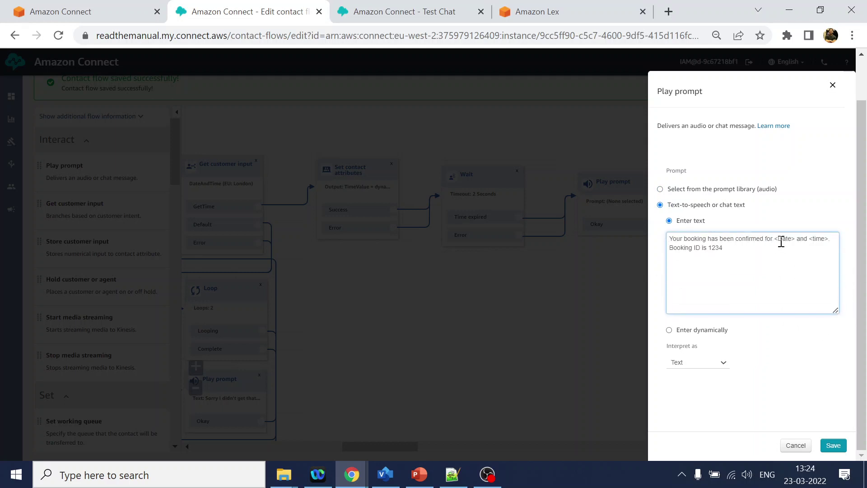
Replace the date and time placeholders with $.Attributes.DateValue and TimeValue references.
drag(776, 240, 781, 240)
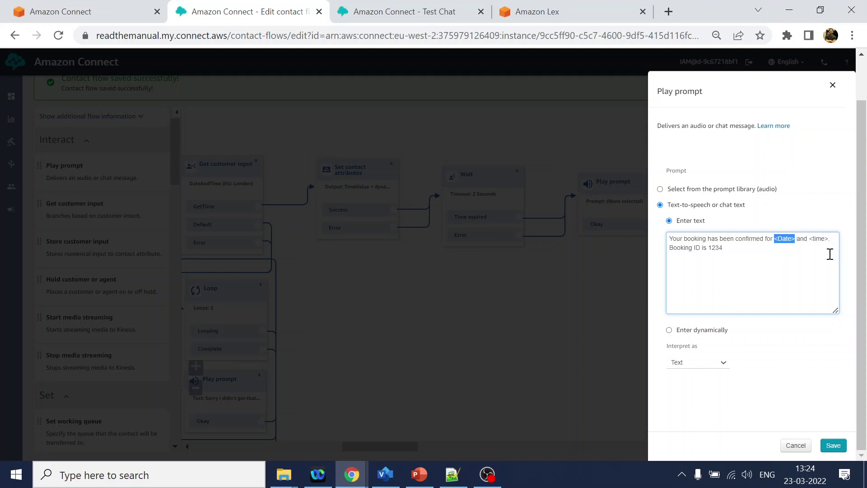
text($)
text( Attributes)
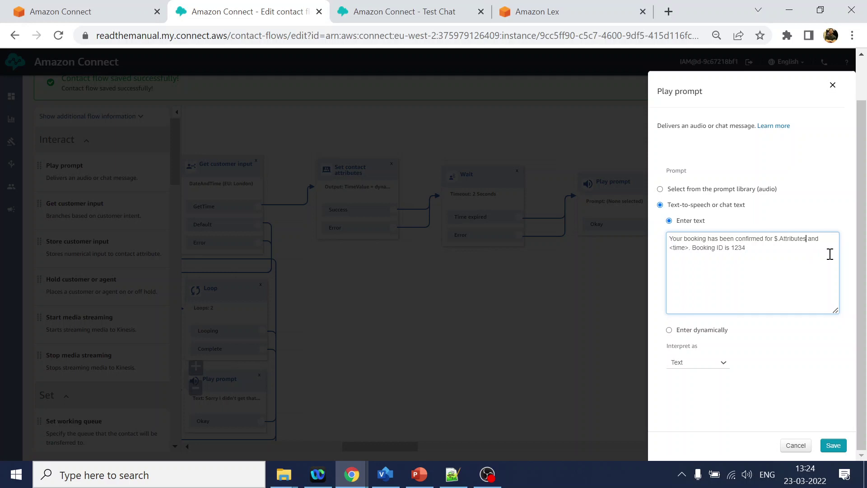
text(.DateV)
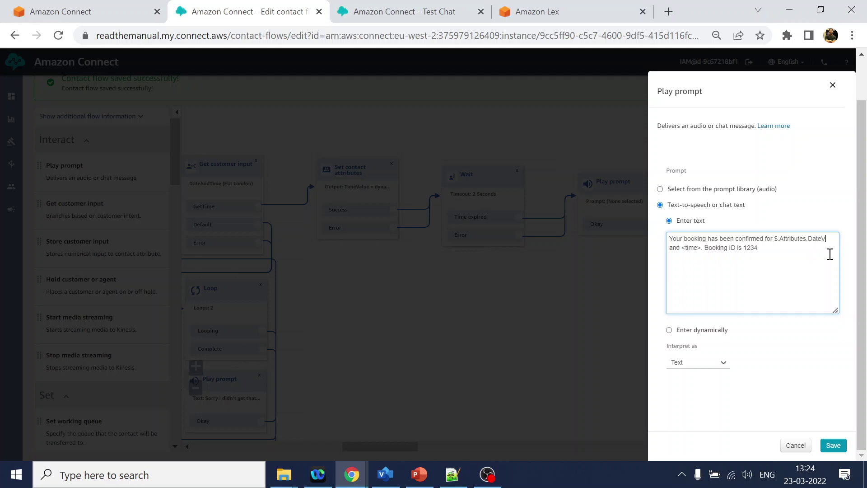
text(alue)
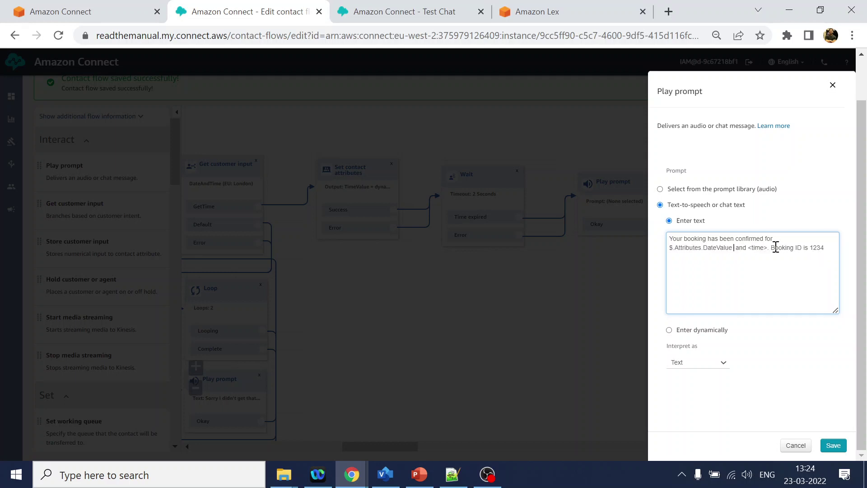
double_click(742, 249)
key(shift+Right)
text(at time)
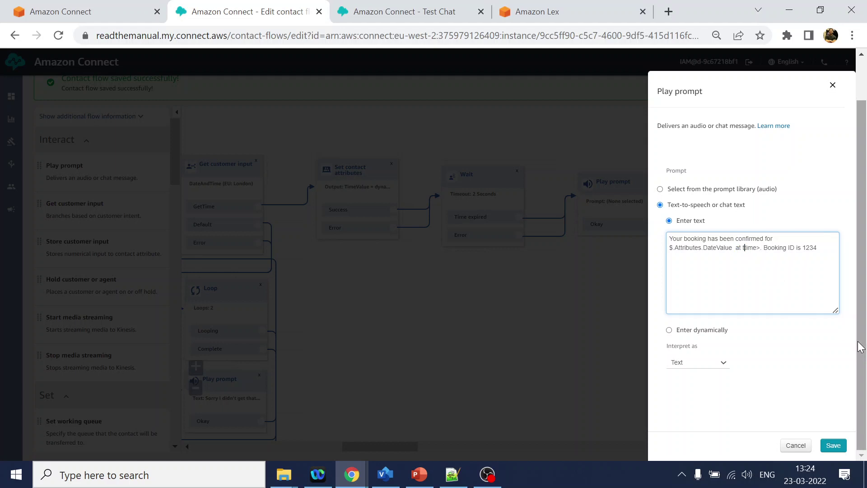
drag(735, 250, 672, 251)
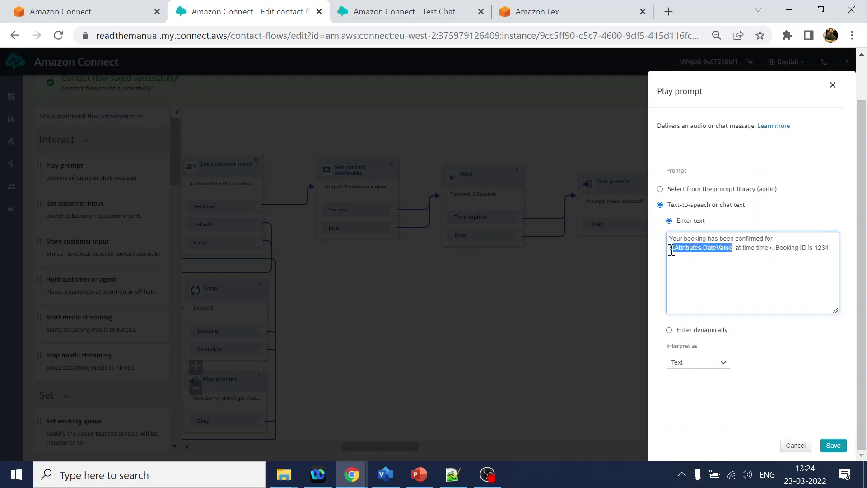
drag(758, 250, 775, 249)
text($.Attributes.DateValue)
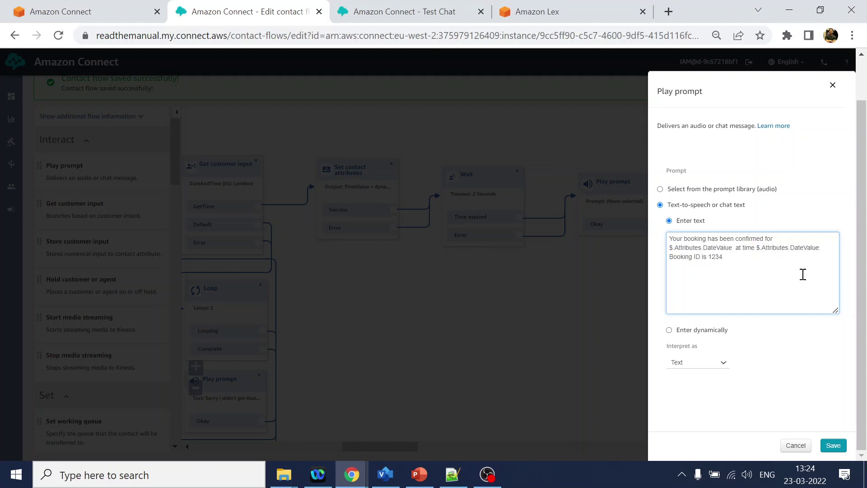
drag(806, 247, 791, 248)
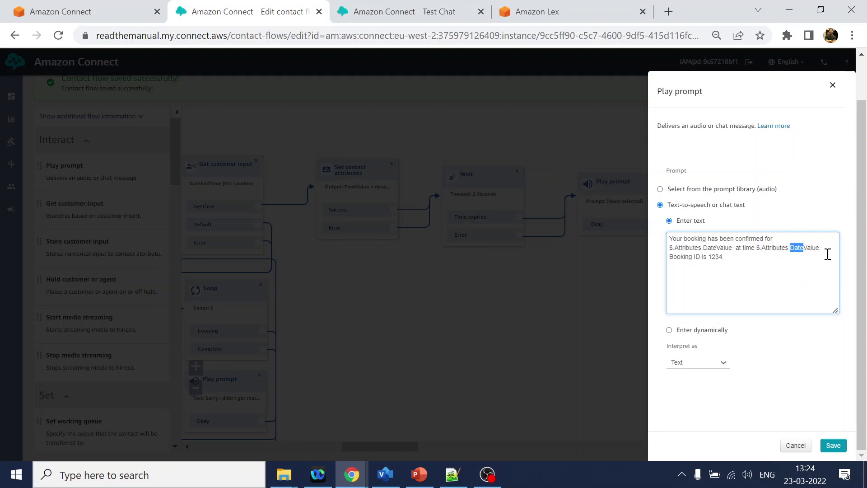
text(Tim)
Add the booking ID sentence and an Aadhar card Number $.Attributes. reminder, then save the prompt.
text(The)
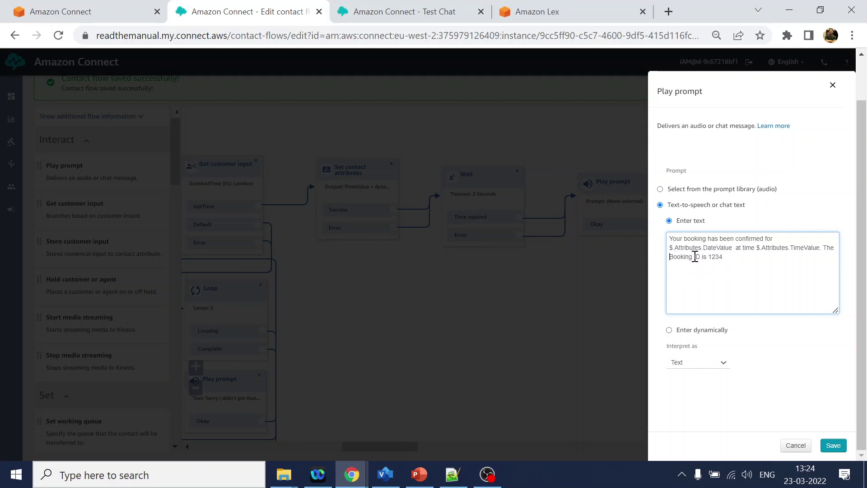
key(Delete)
text(b)
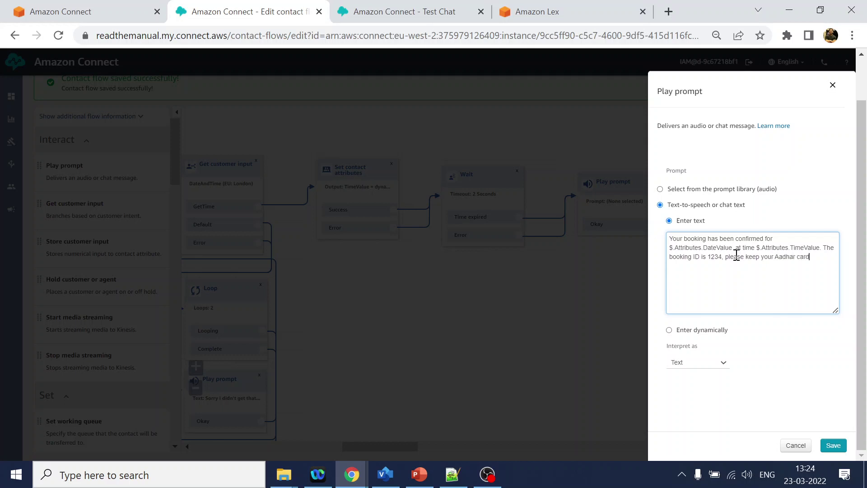
text(Number : handy.)
drag(756, 247, 791, 251)
key(ctrl+c)
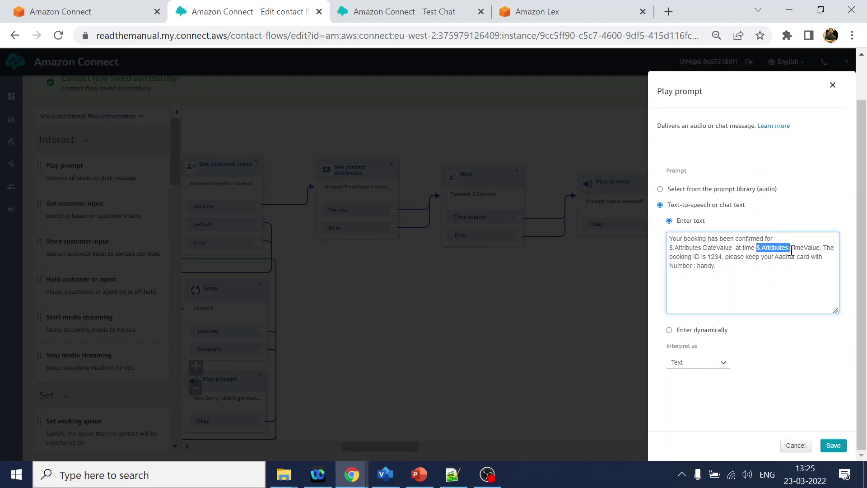
click(696, 267)
key(ctrl+v)
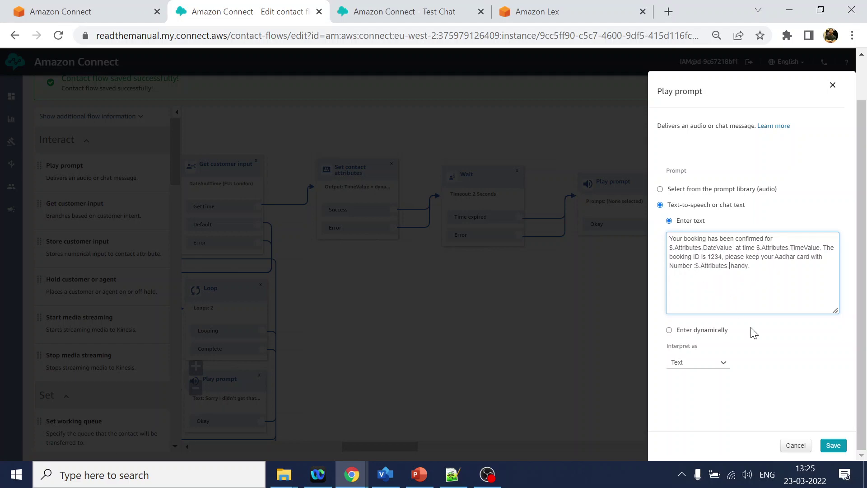
click(834, 447)
Copy AadharNumberValue from Set contact attributes and insert it after $.Attributes. in the prompt.
drag(445, 318, 840, 312)
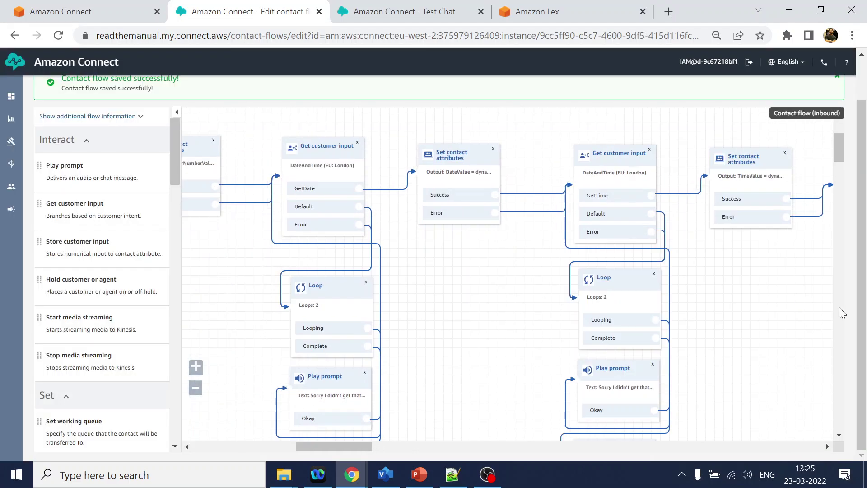
drag(438, 306, 524, 308)
scroll(375, 271, left, 1)
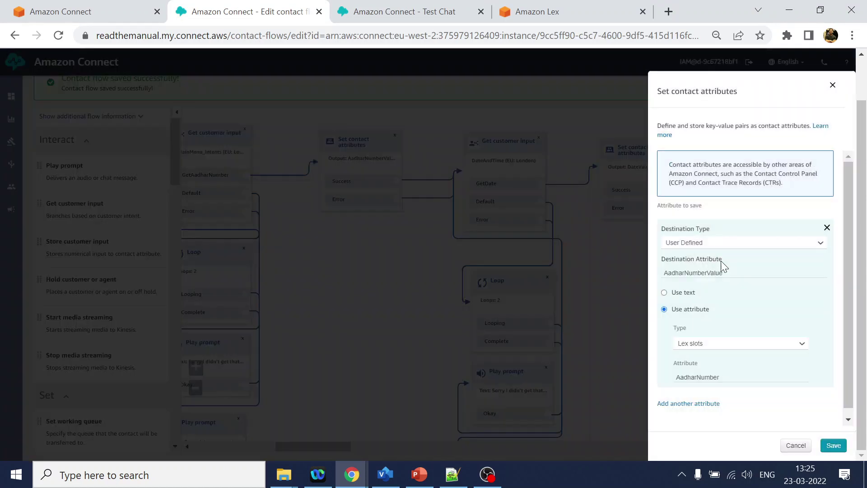
double_click(701, 272)
key(ctrl+c)
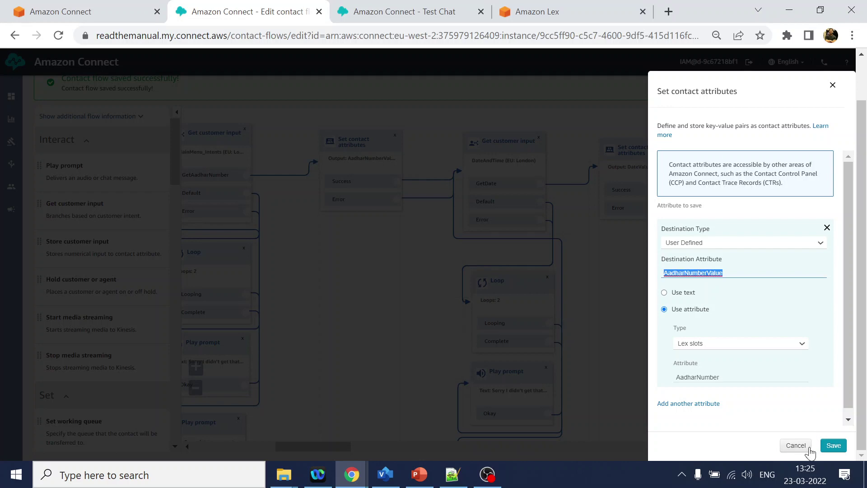
click(796, 446)
scroll(577, 331, right, 10)
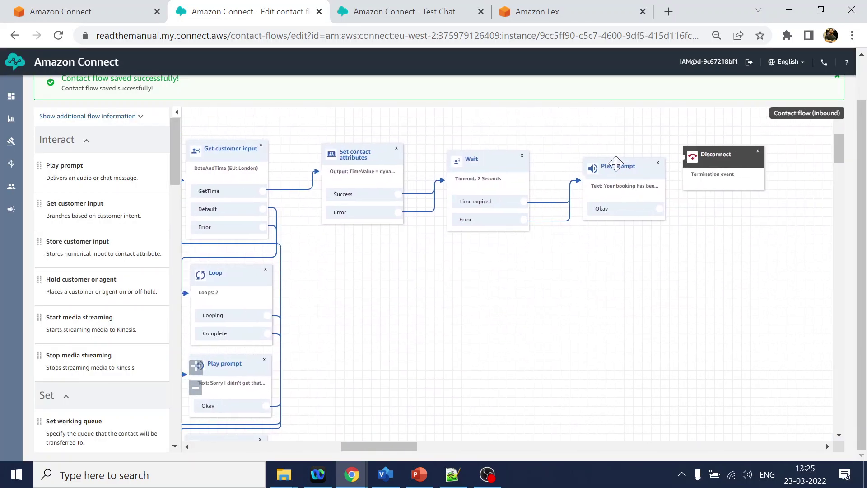
click(617, 162)
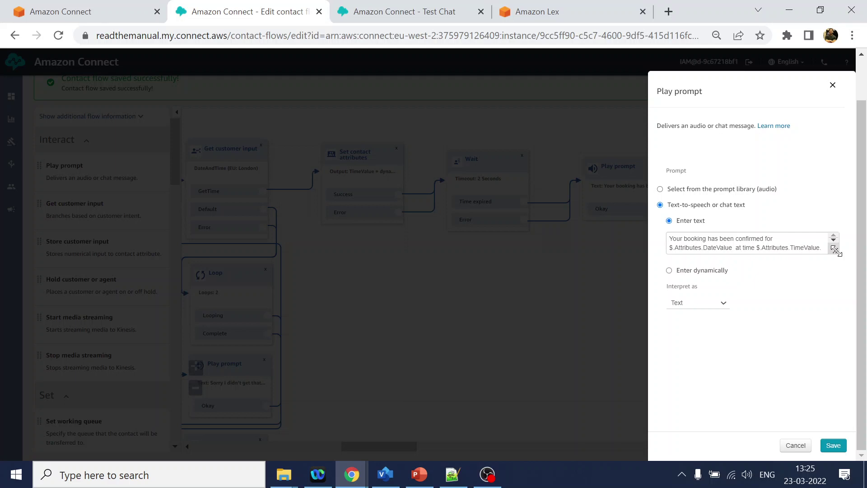
drag(836, 252, 837, 317)
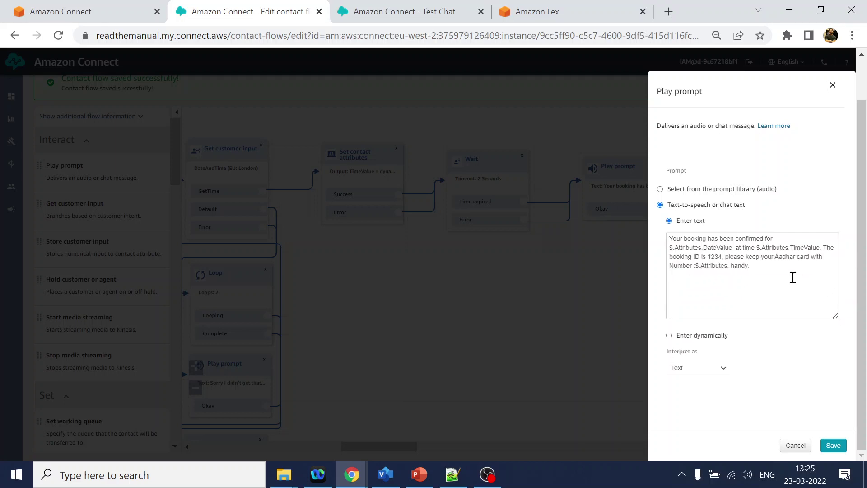
click(696, 266)
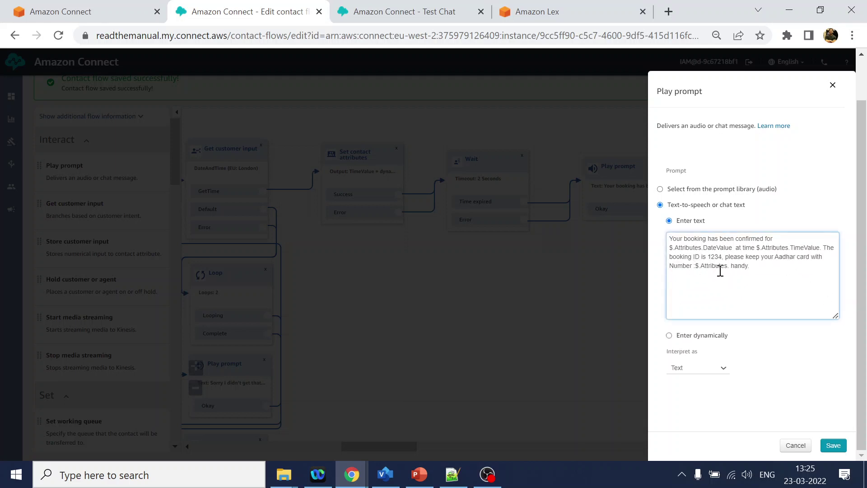
click(730, 266)
key(ctrl+v)
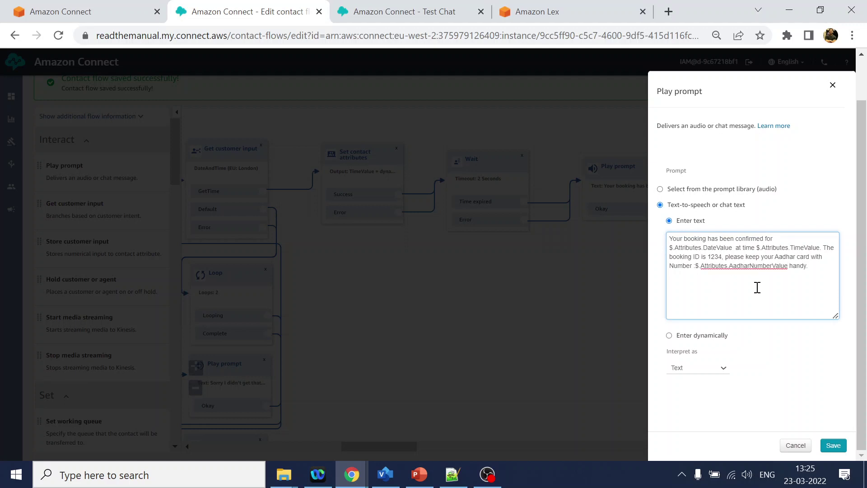
Put the booking ID sentence on its own line and remove the doubled space before 'at'.
click(821, 247)
key(Return)
key(Return)
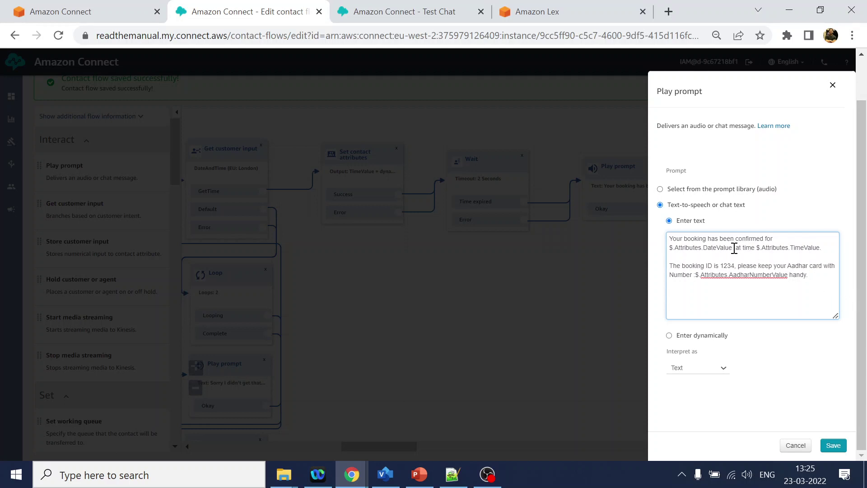
drag(734, 248, 741, 248)
key(BackSpace)
Save the booking prompt and connect its Okay branch to Disconnect.
click(834, 446)
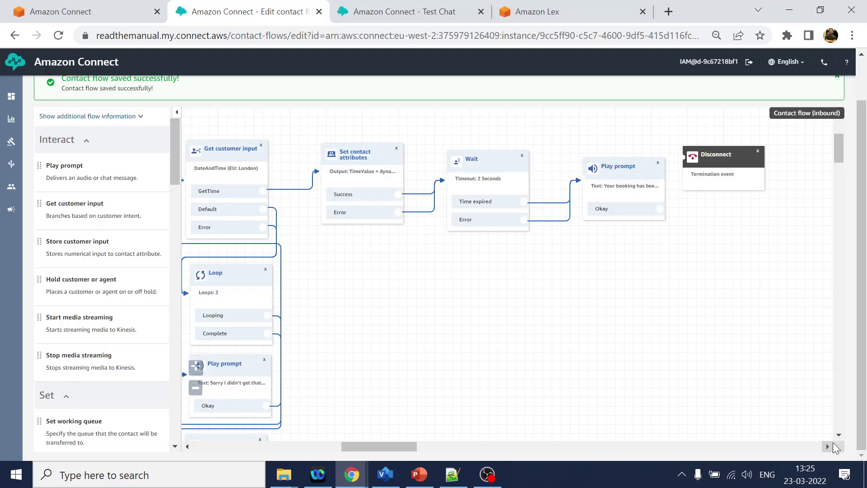
drag(660, 206, 687, 195)
drag(713, 165, 752, 199)
Publish the MainMenu_IVR flow, confirming in the dialog.
scroll(768, 226, up, 4)
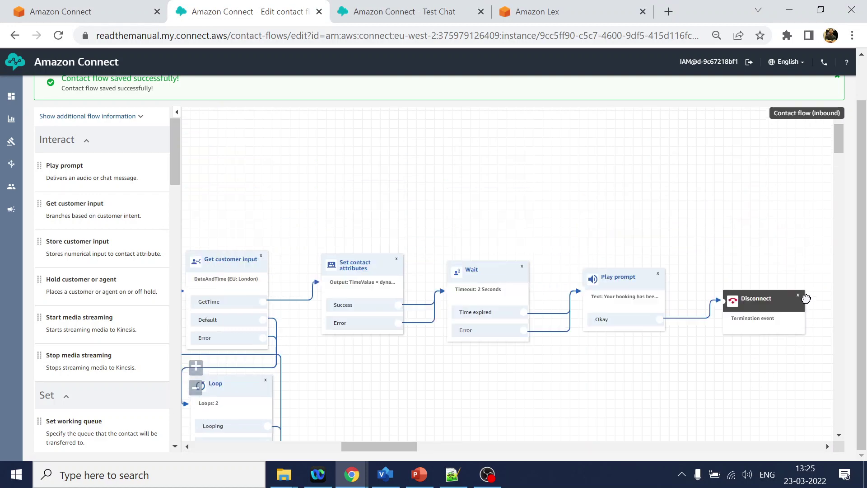
scroll(861, 149, up, 1)
click(765, 94)
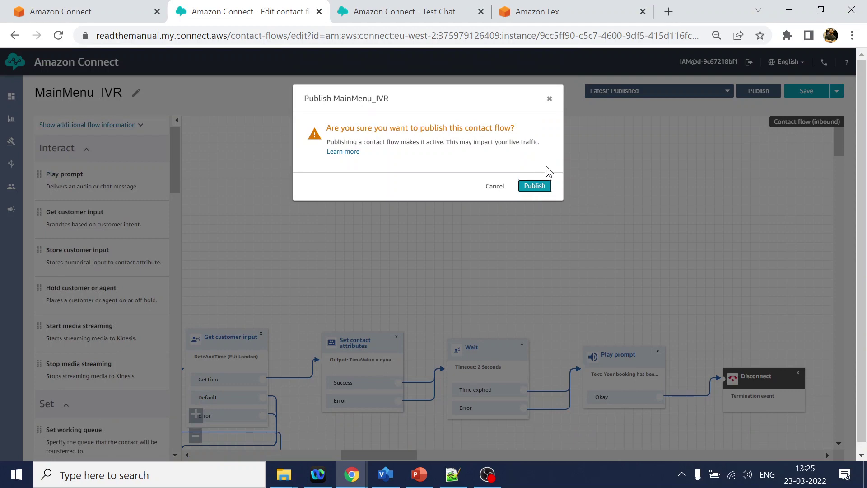
click(523, 187)
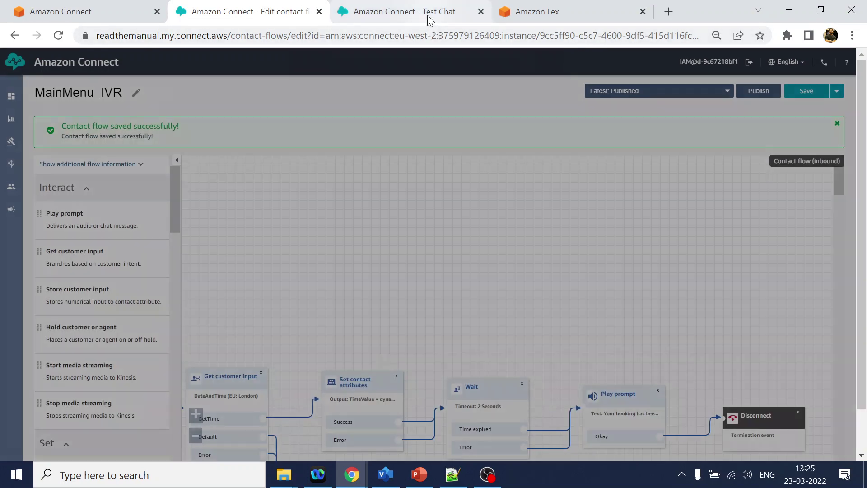
Start a new test chat and send 'i want to book RTPCR test'.
click(428, 16)
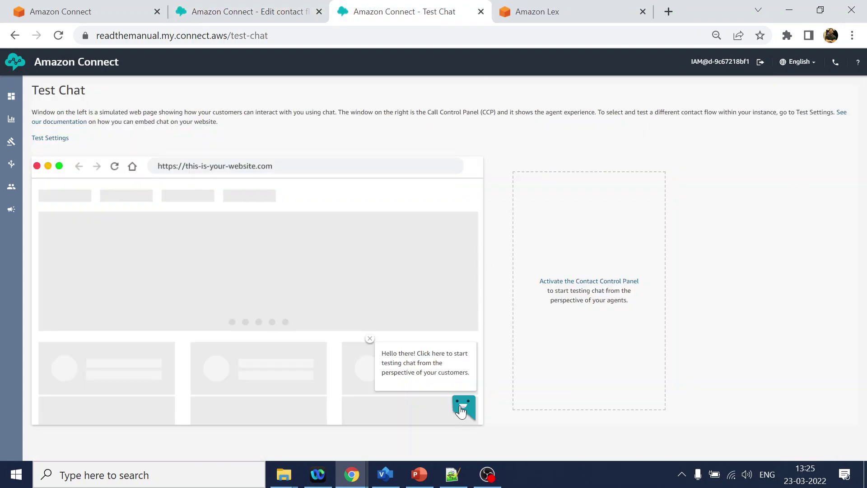
click(463, 411)
click(412, 377)
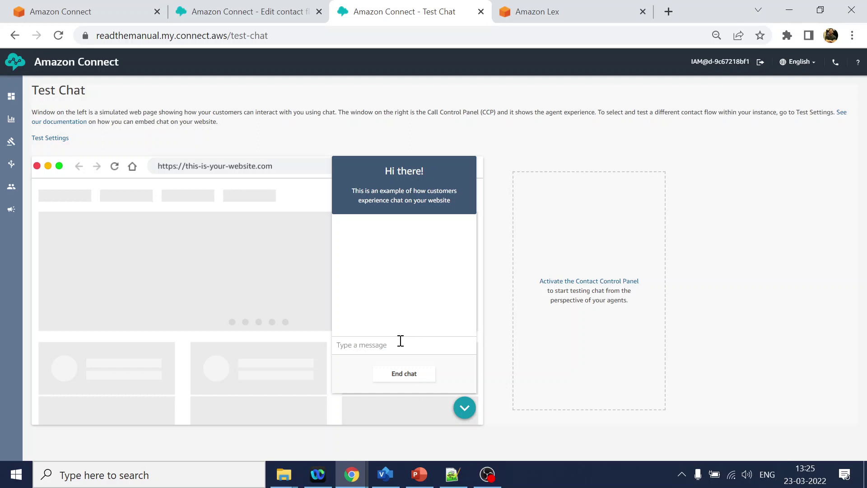
click(400, 341)
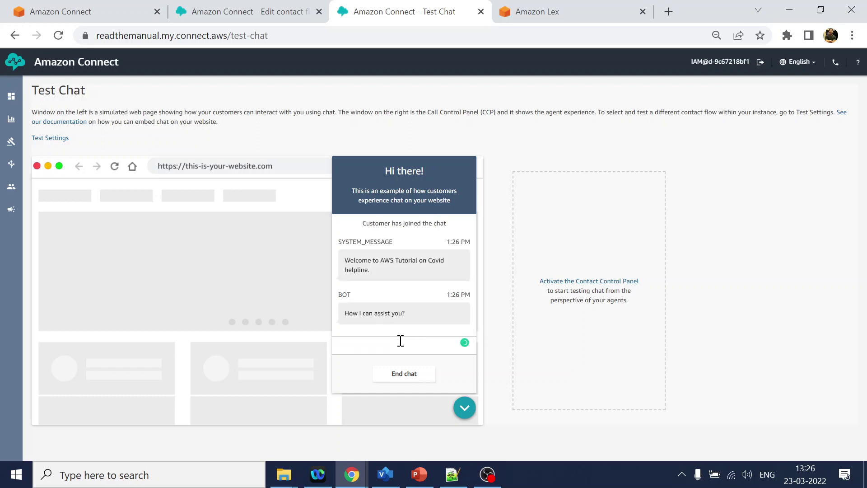
text(i want to book RTPCR test)
key(Return)
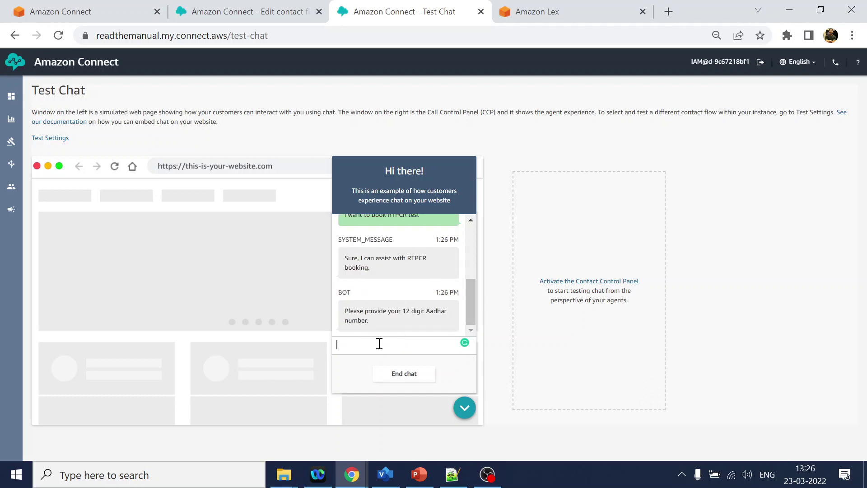
Reply with the Aadhar number, then 'today' and 'at 5pm'.
key(Return)
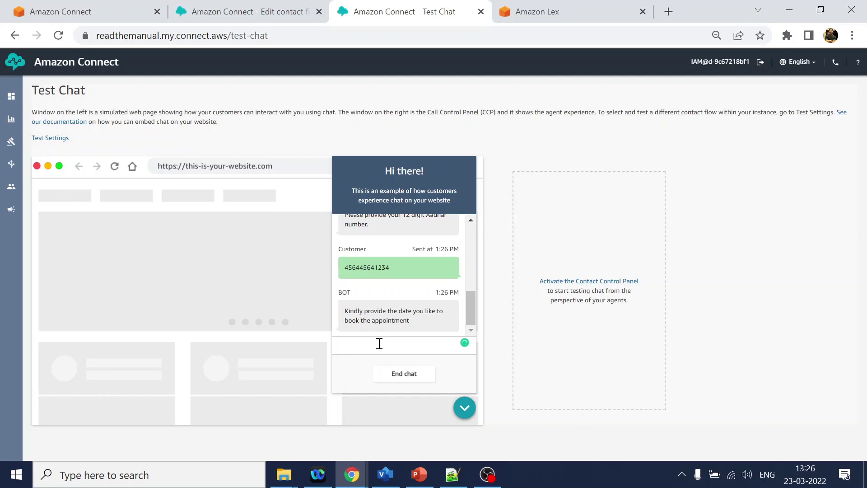
text(today)
key(Return)
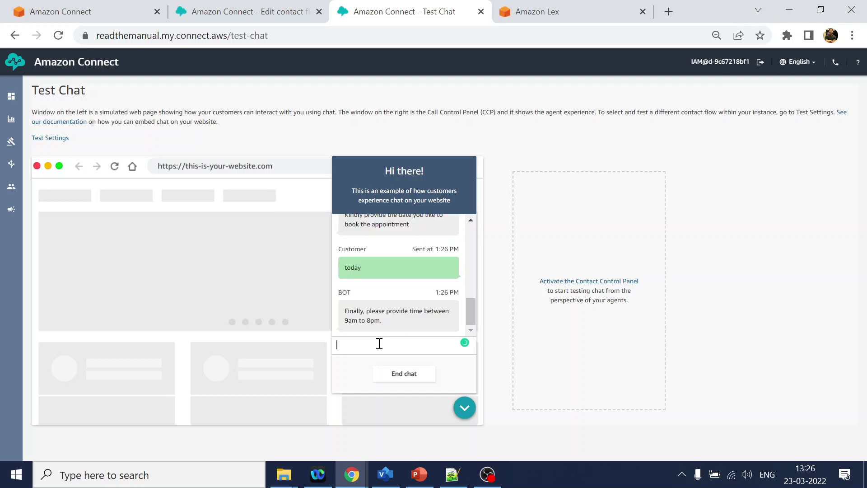
text(at 4)
key(BackSpace)
text(5pm)
key(Return)
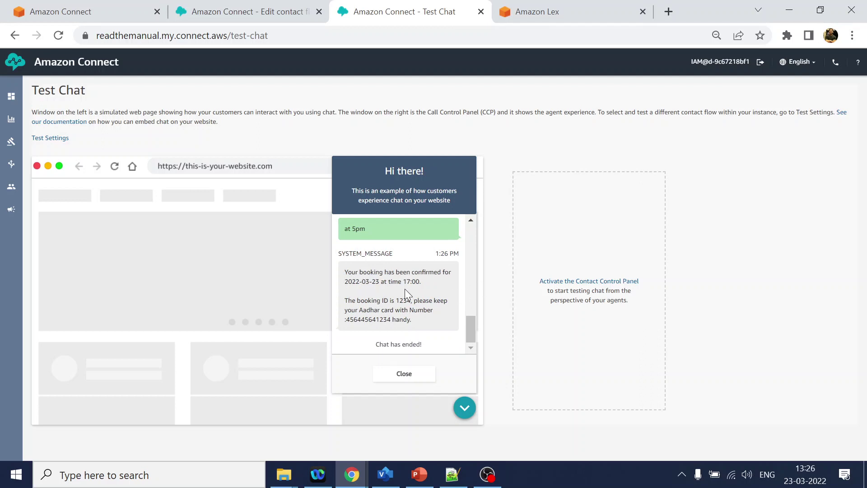
Check the confirmation's 17:00 time, booking ID sentence and Aadhar number.
drag(382, 283, 422, 283)
drag(349, 301, 428, 300)
drag(349, 322, 419, 321)
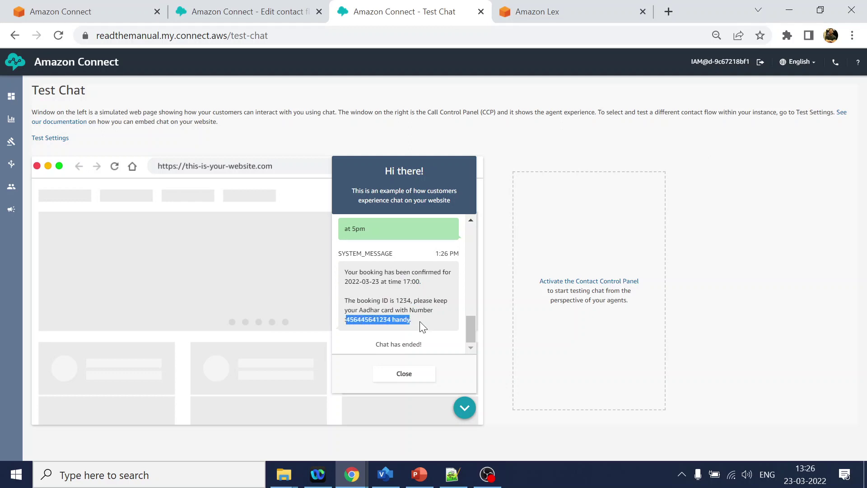
View the callflow.vsdx call flow diagram in Visio.
click(385, 474)
click(512, 331)
scroll(512, 331, up, 10)
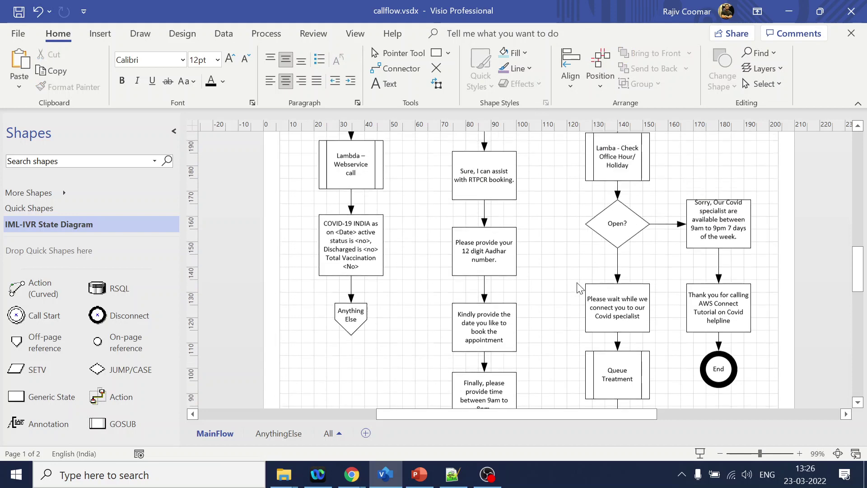
scroll(485, 199, down, 15)
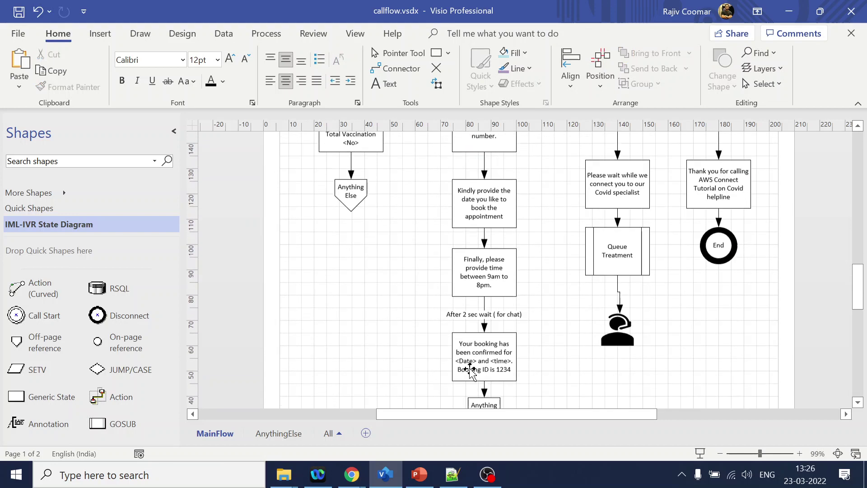
scroll(497, 343, up, 15)
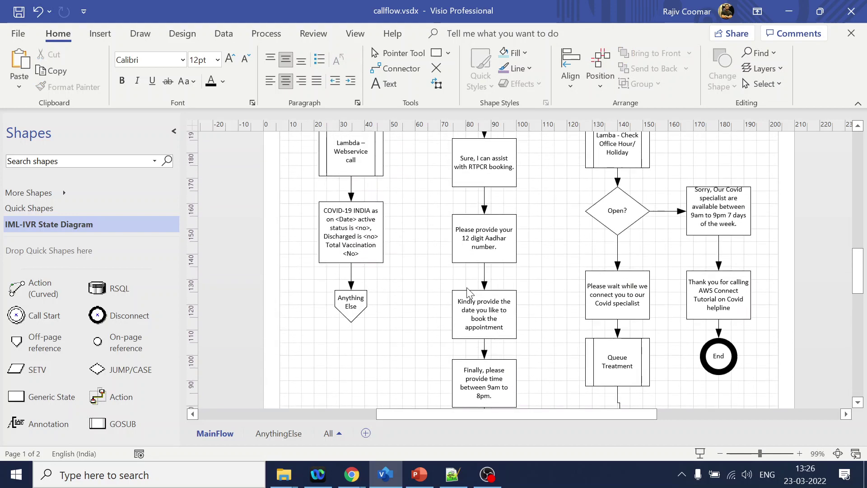
click(374, 213)
key(alt+Tab)
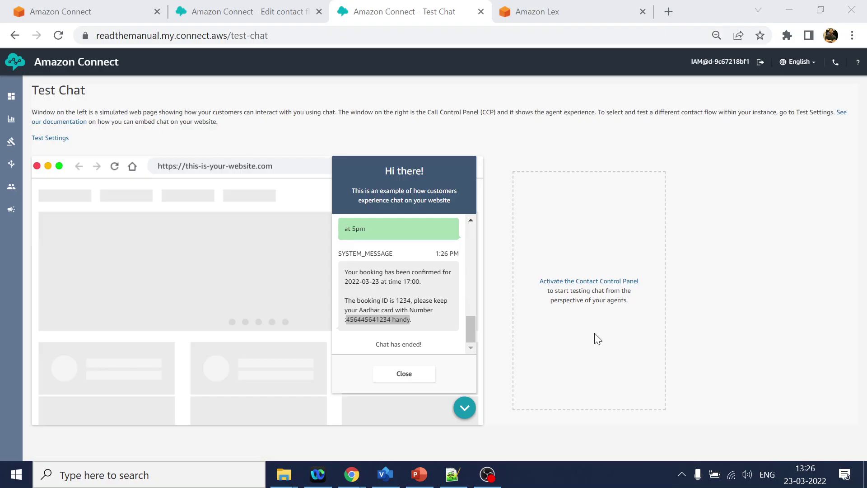